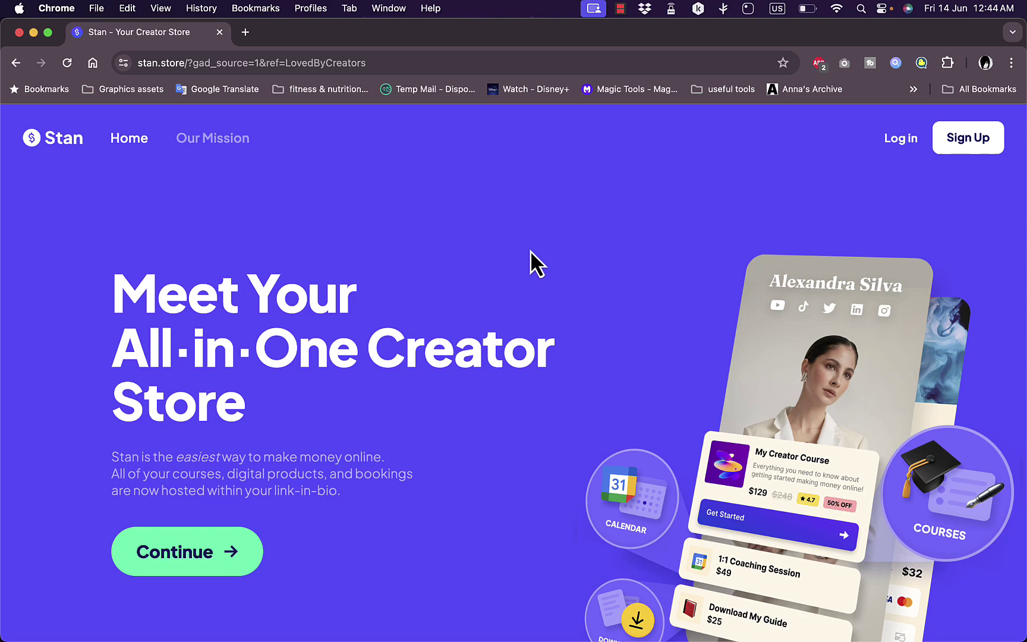
Step: Scroll through the Stan Store homepage, then return to the top
scroll(530, 251, "down", 3)
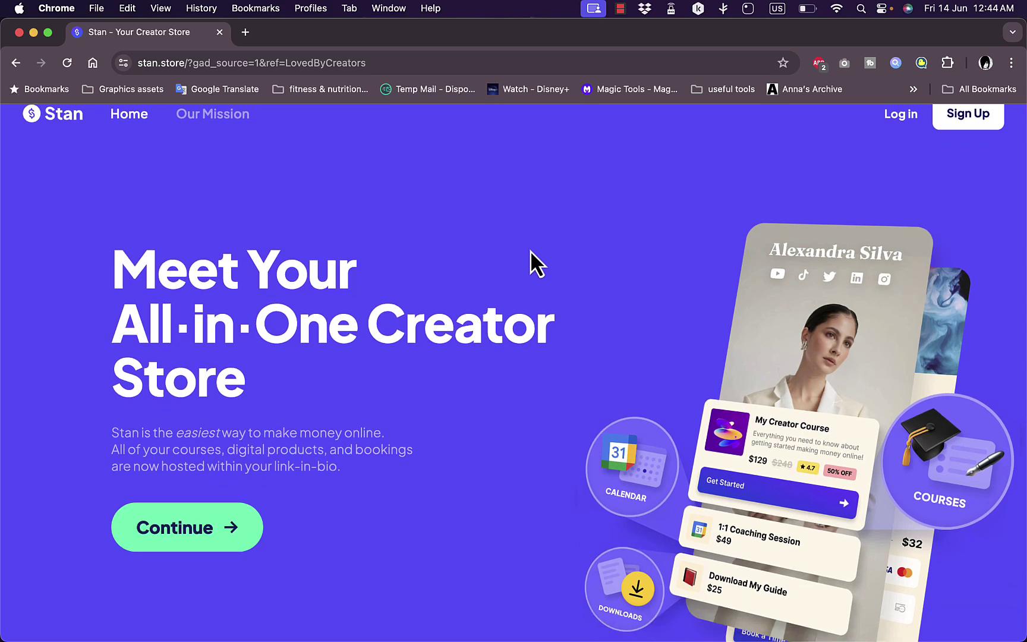
scroll(530, 251, "down", 6)
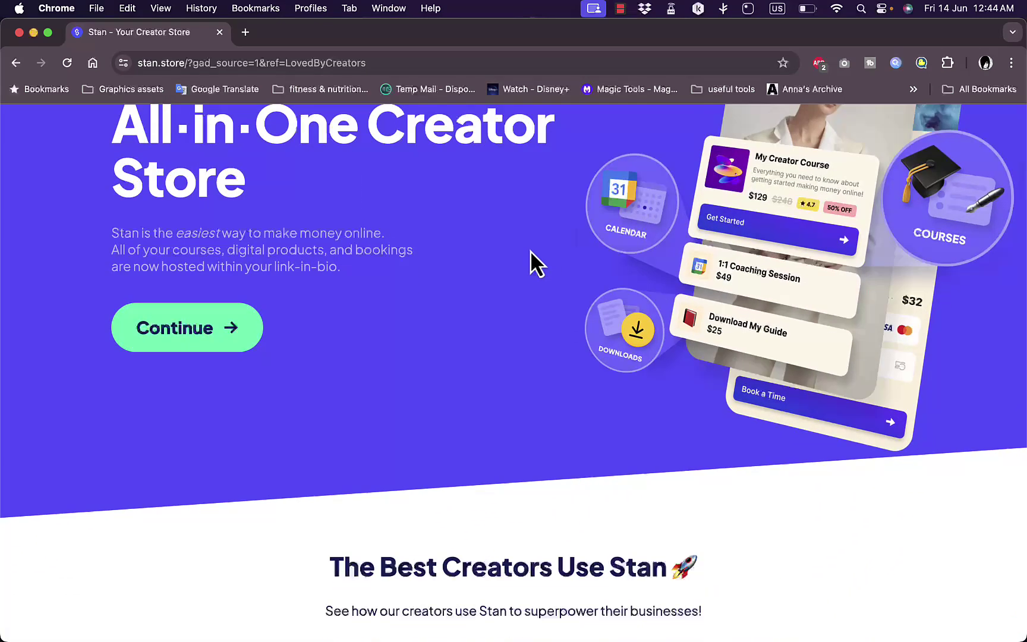
scroll(530, 250, "up", 6)
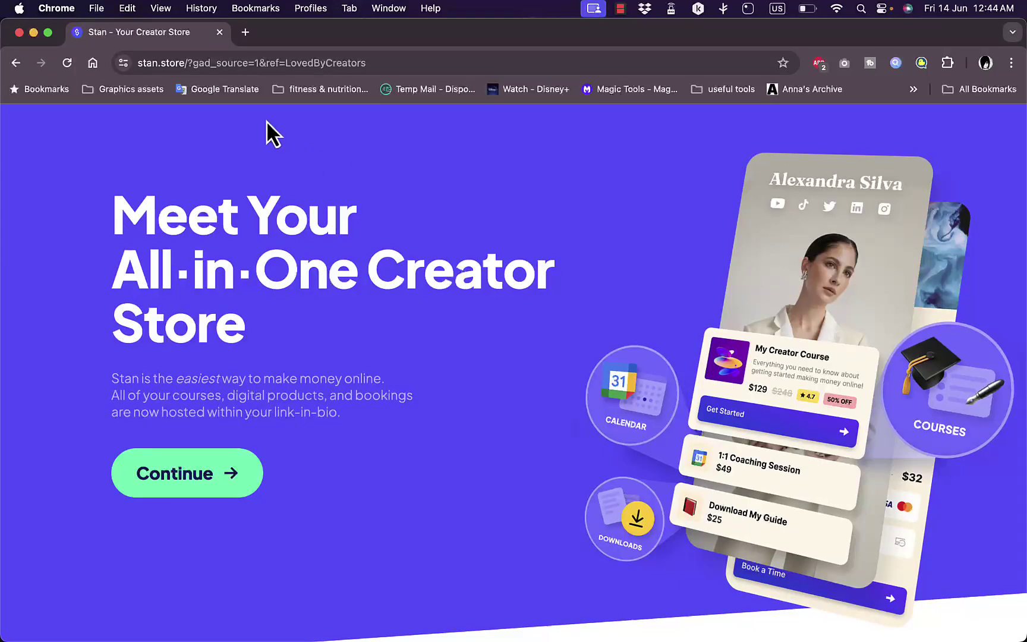
scroll(508, 238, "down", 12)
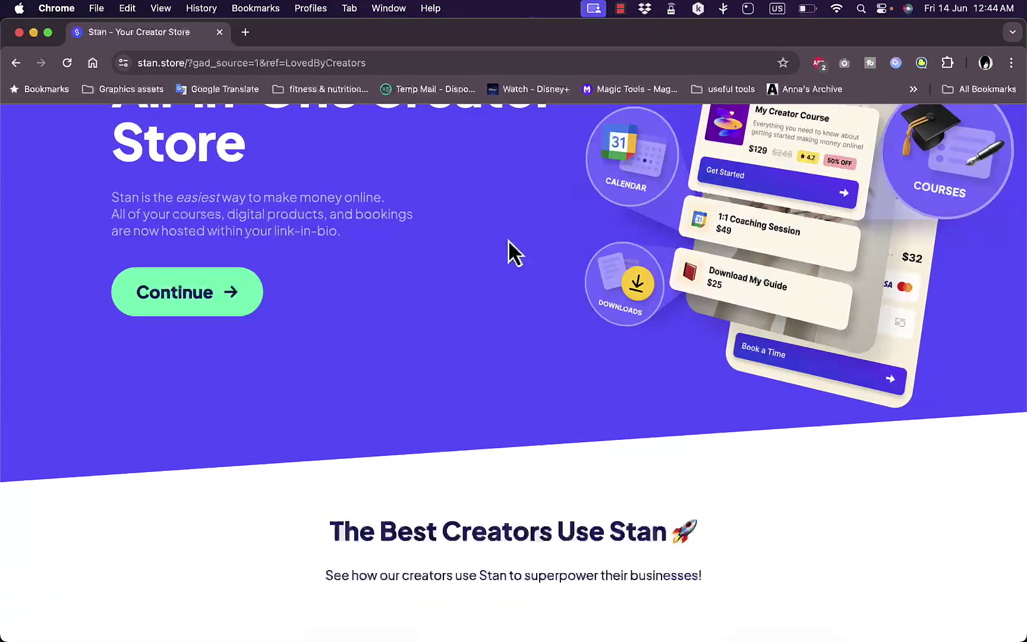
scroll(508, 241, "down", 9)
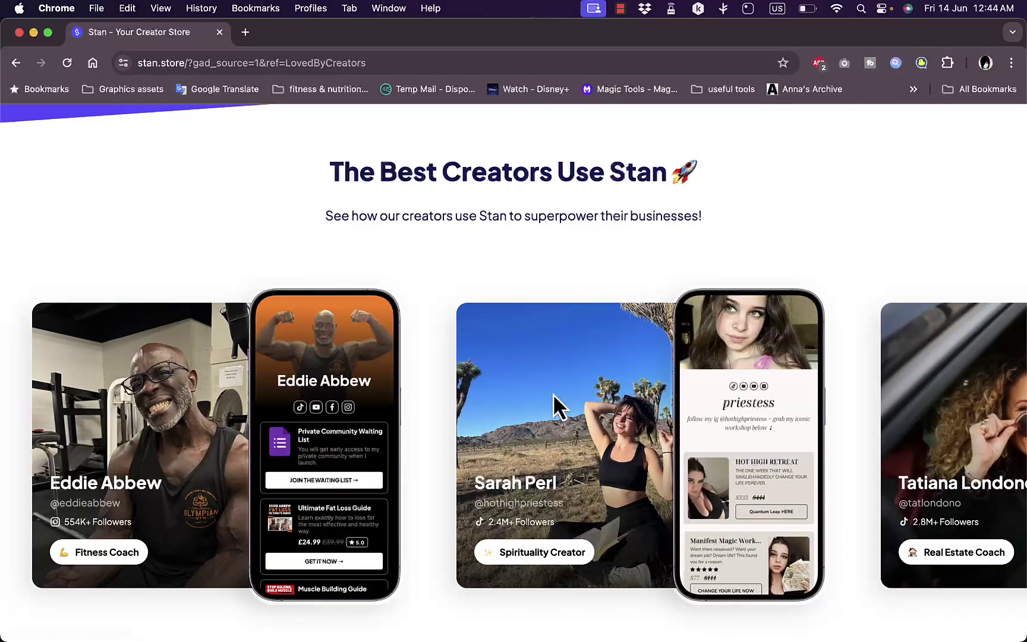
scroll(553, 393, "down", 10)
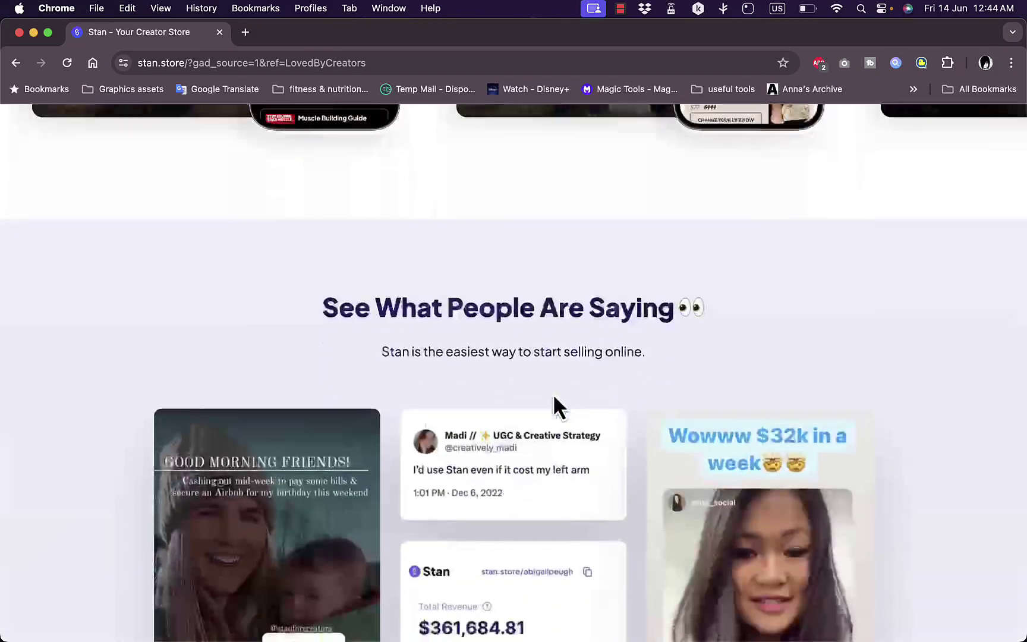
scroll(554, 397, "down", 9)
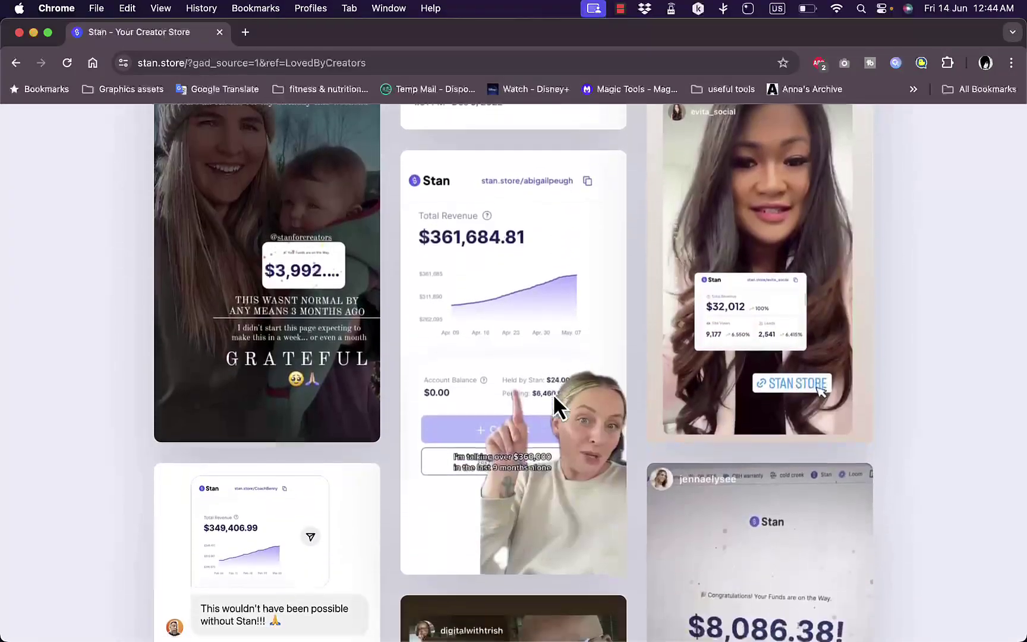
scroll(553, 395, "down", 15)
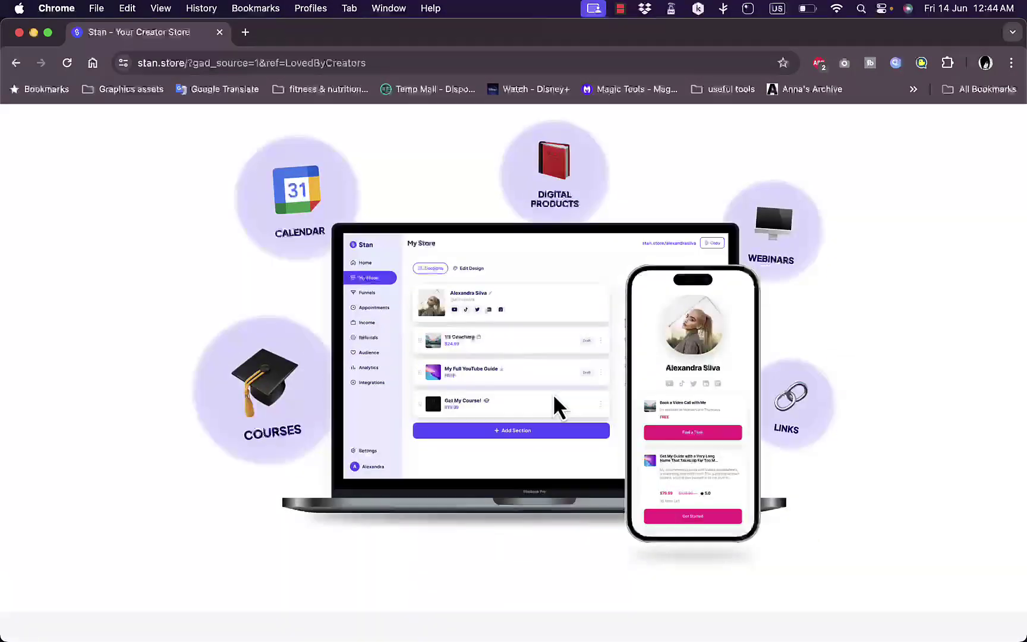
scroll(554, 396, "down", 12)
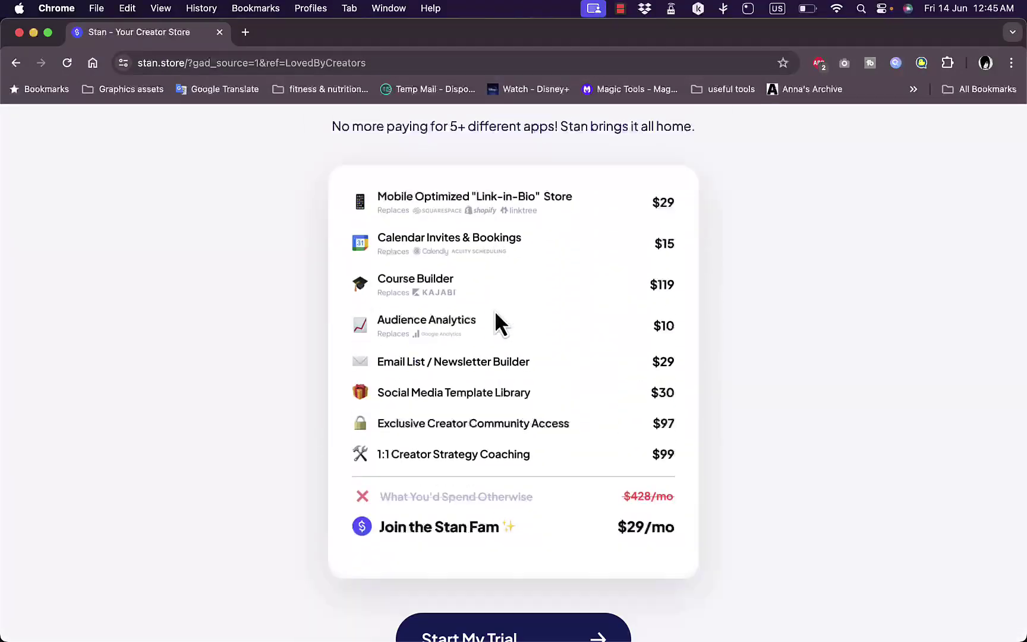
scroll(510, 354, "down", 9)
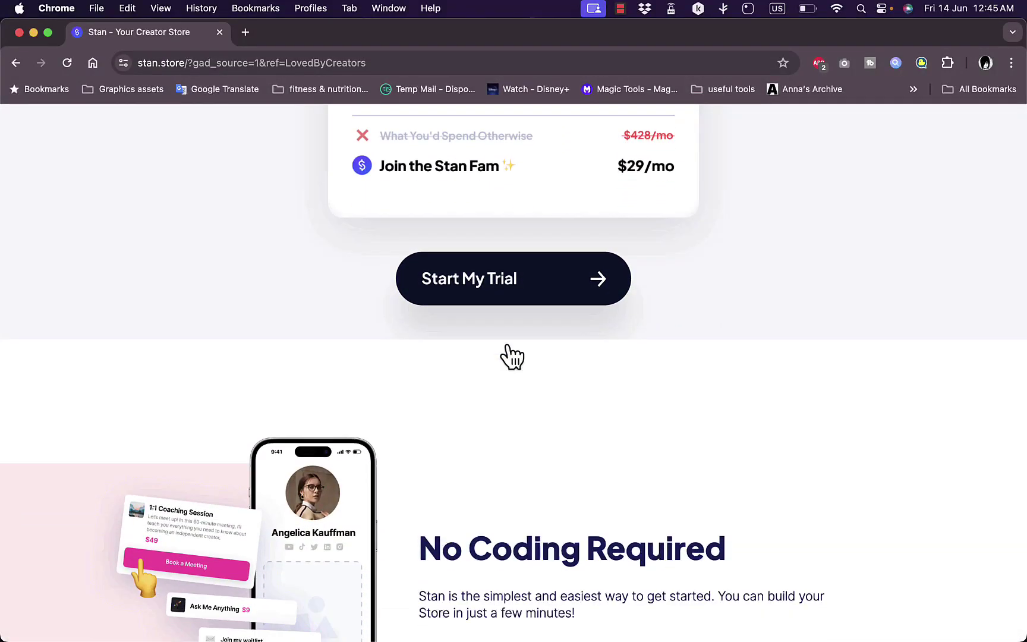
scroll(507, 345, "up", 5)
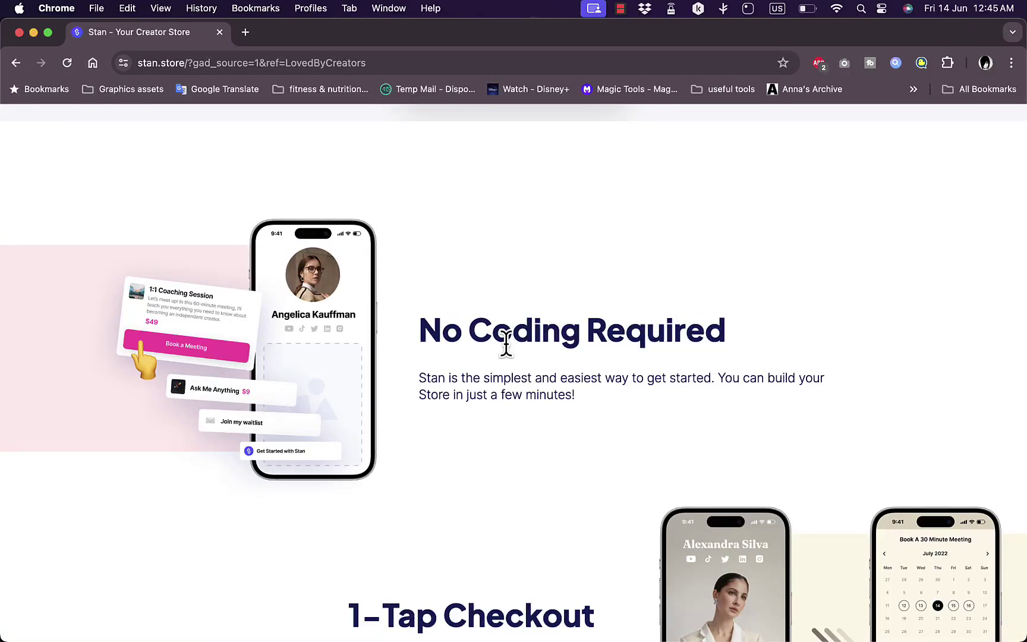
scroll(506, 345, "down", 11)
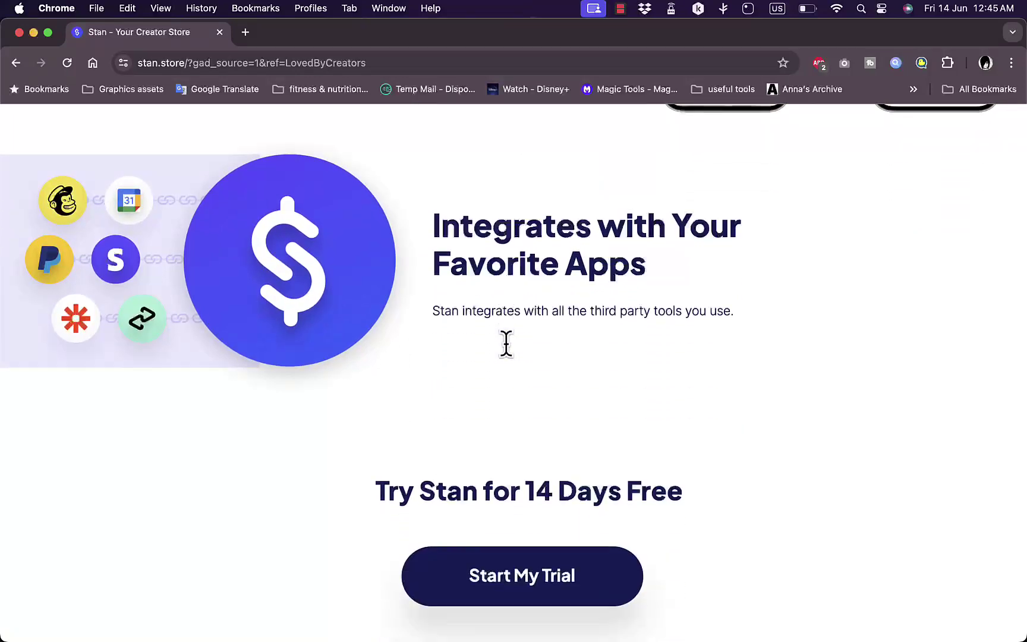
scroll(506, 345, "down", 2)
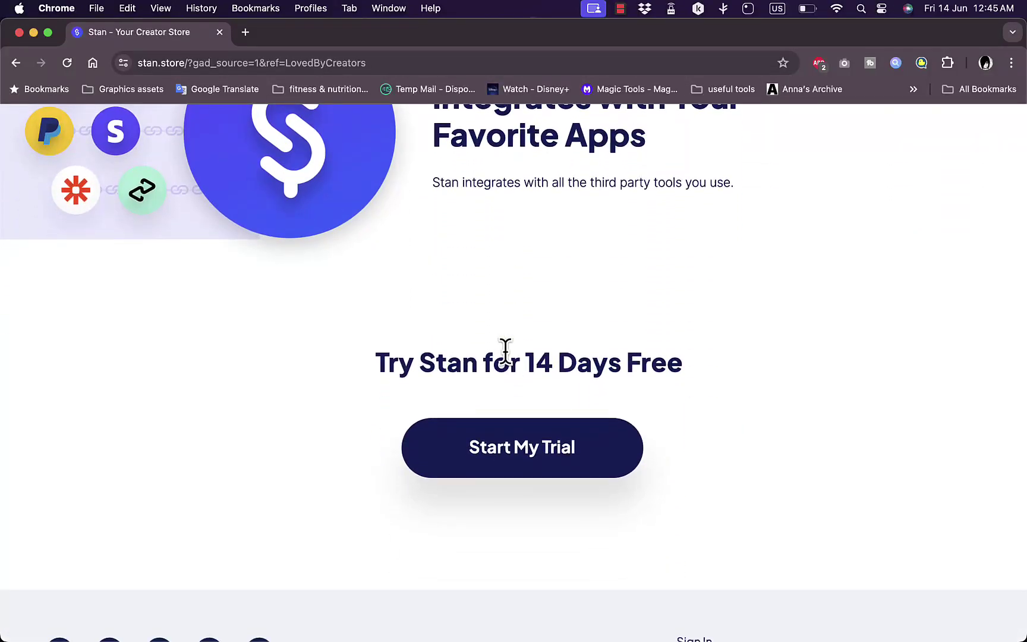
scroll(505, 351, "up", 2)
scroll(403, 336, "down", 5)
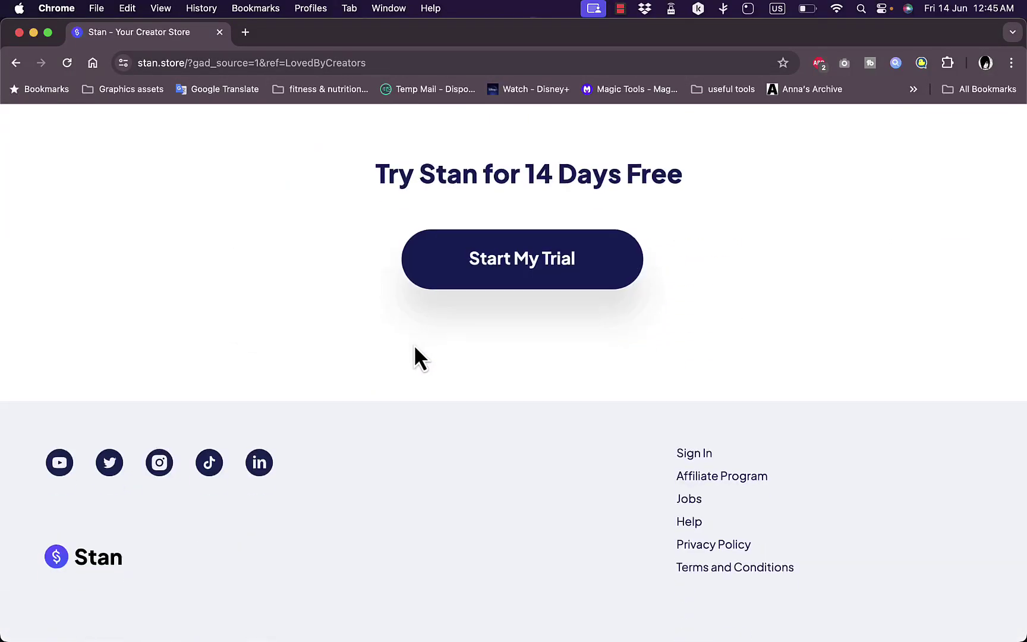
scroll(415, 351, "up", 4)
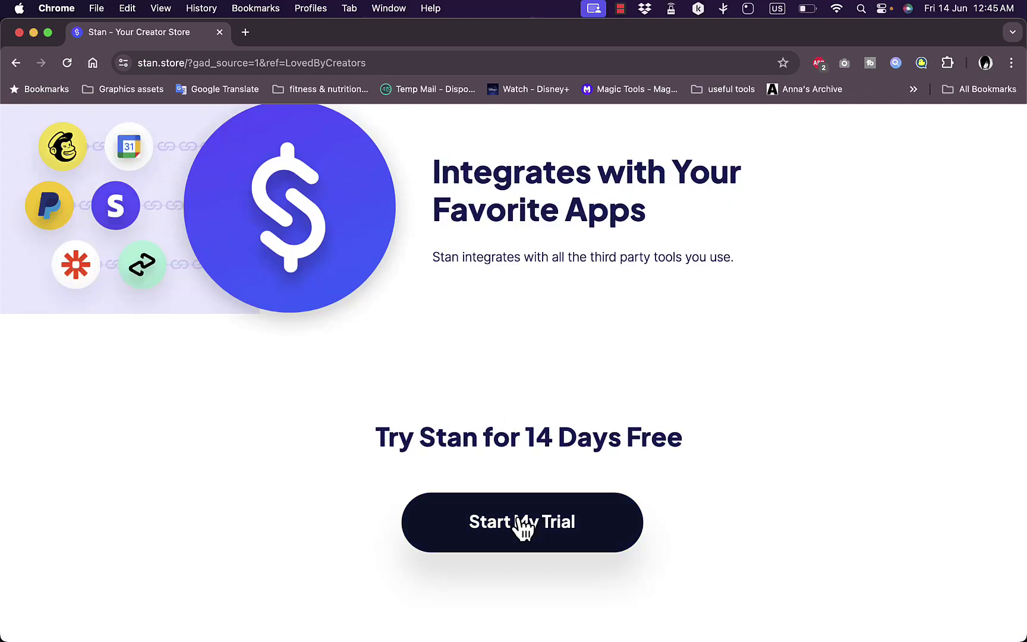
scroll(523, 529, "up", 8)
scroll(523, 532, "down", 12)
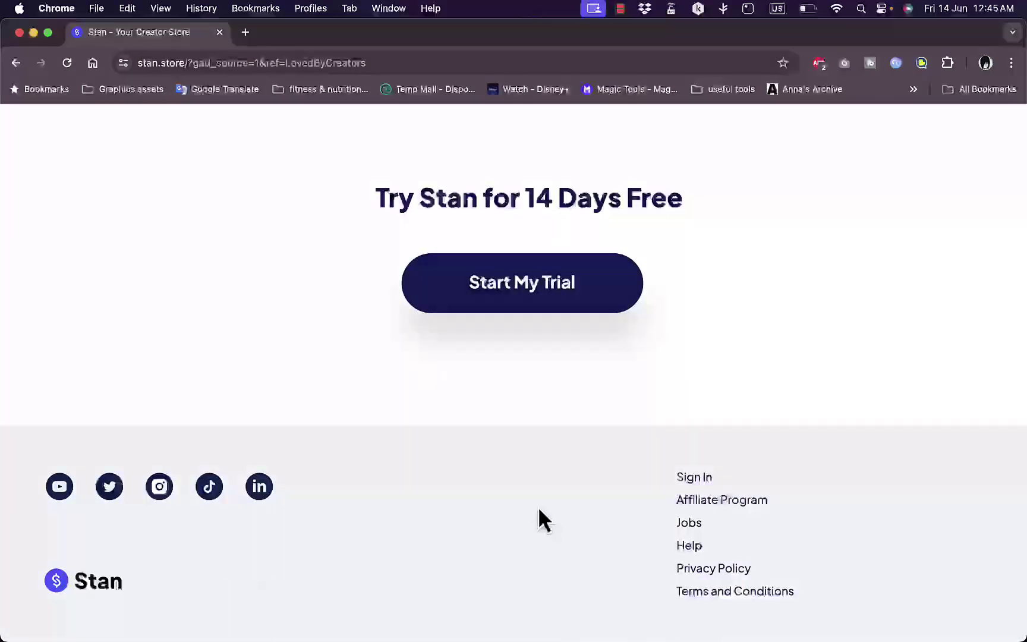
left_click(522, 302)
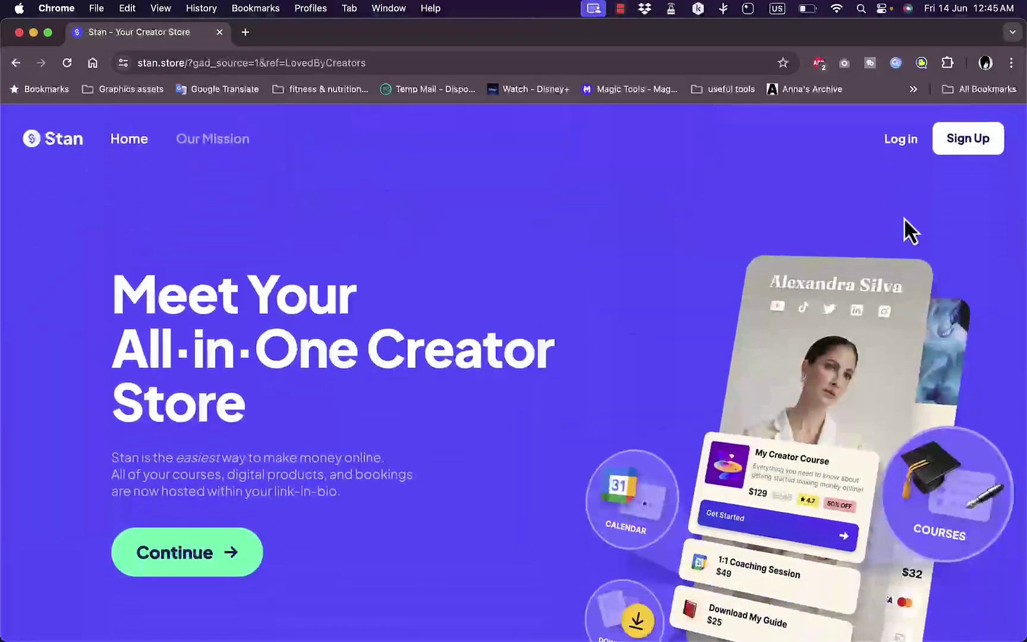
Step: Fill the sign-up form with username, name, email, phone and password, and submit it
left_click(973, 137)
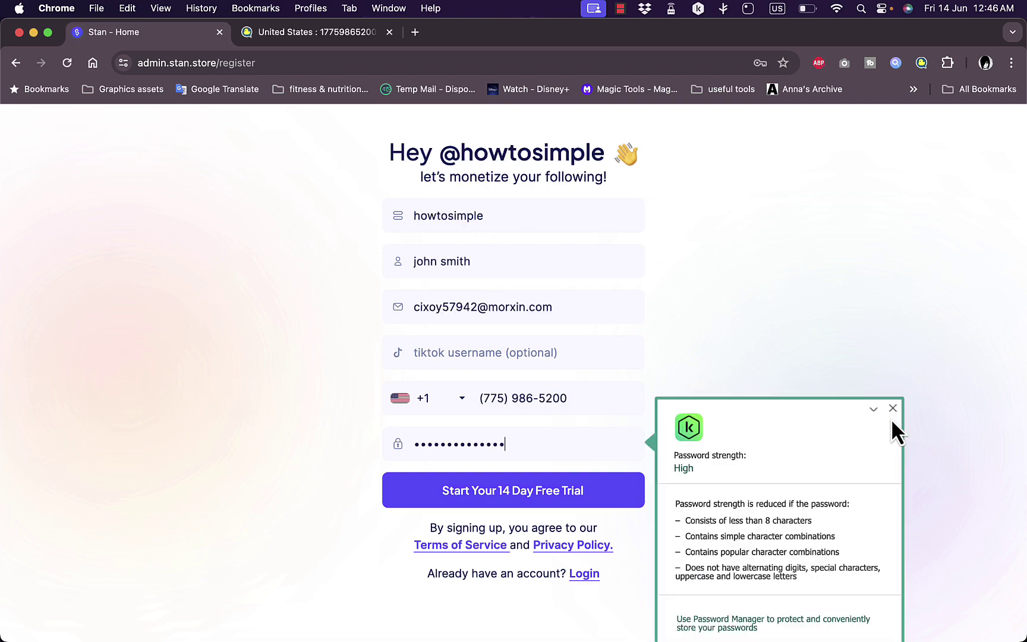
left_click(925, 421)
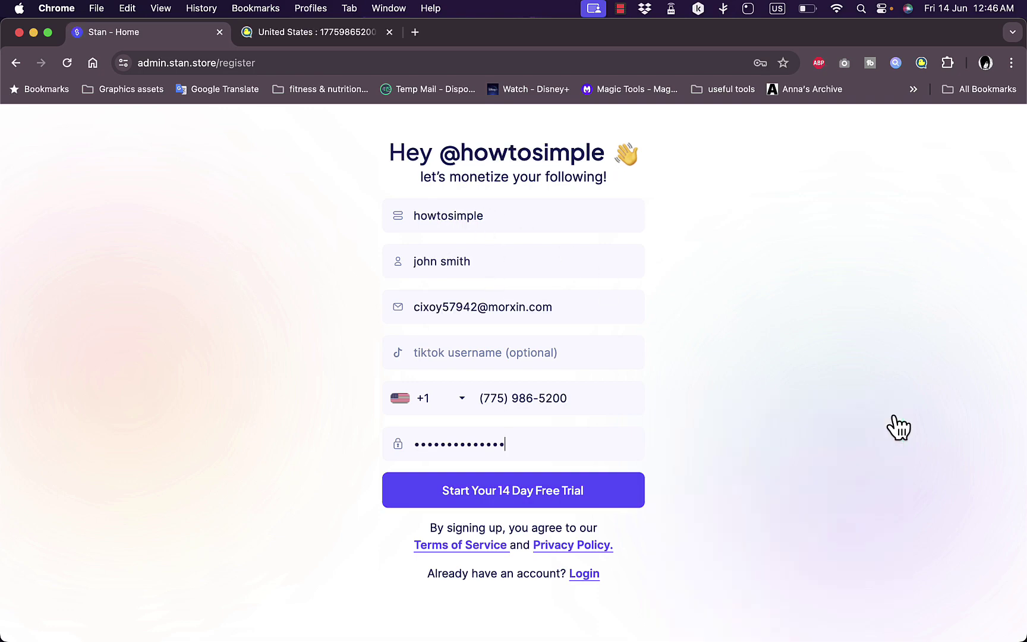
left_click(523, 495)
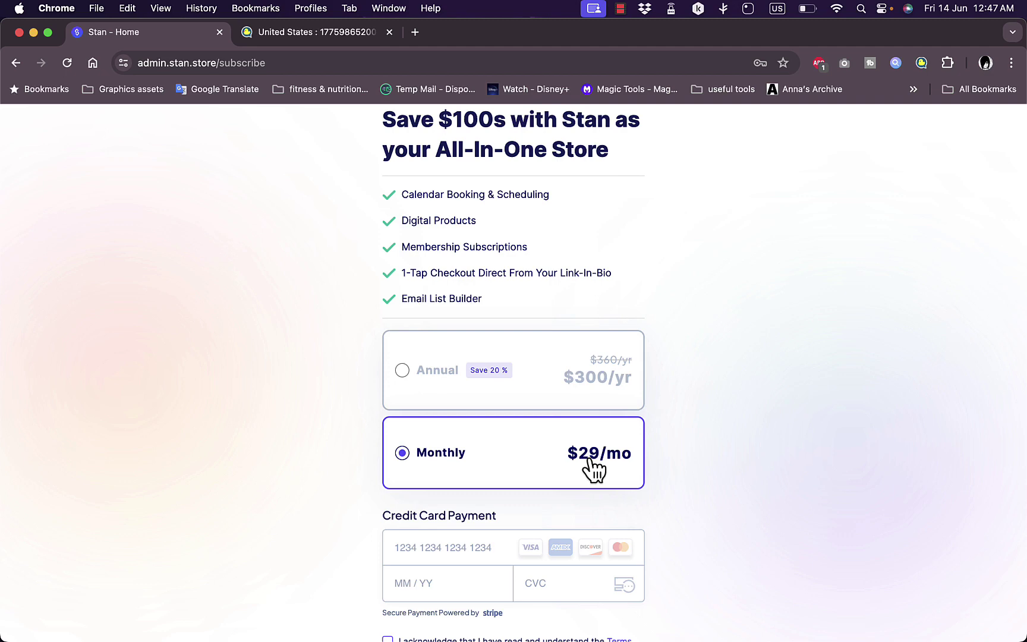
Step: Accept the Terms of Service and Privacy Policy, start the trial, and pick the Annual $300/yr plan
scroll(384, 538, "down", 3)
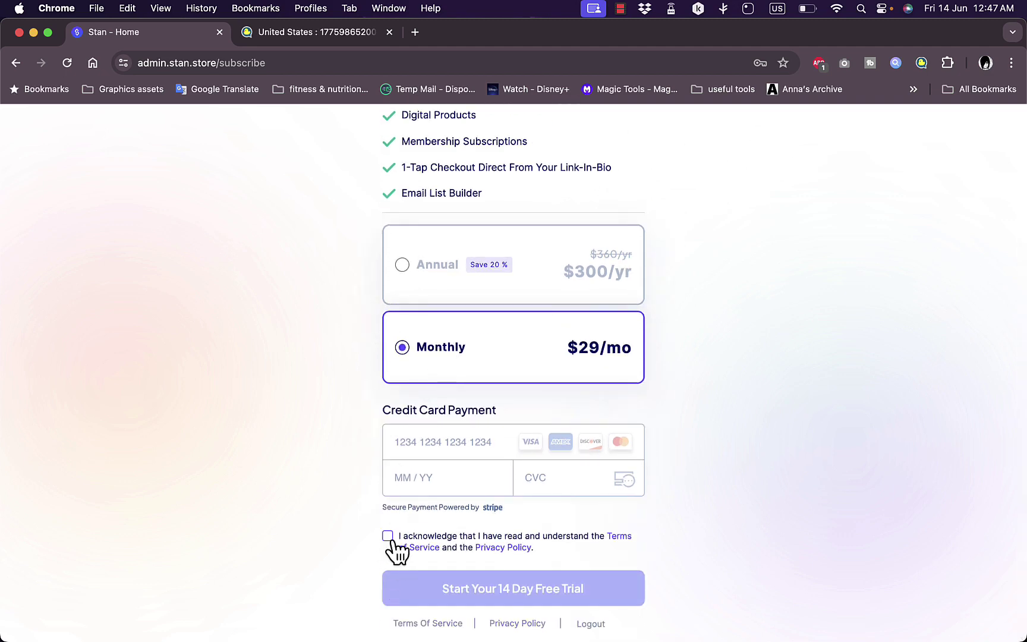
left_click(389, 538)
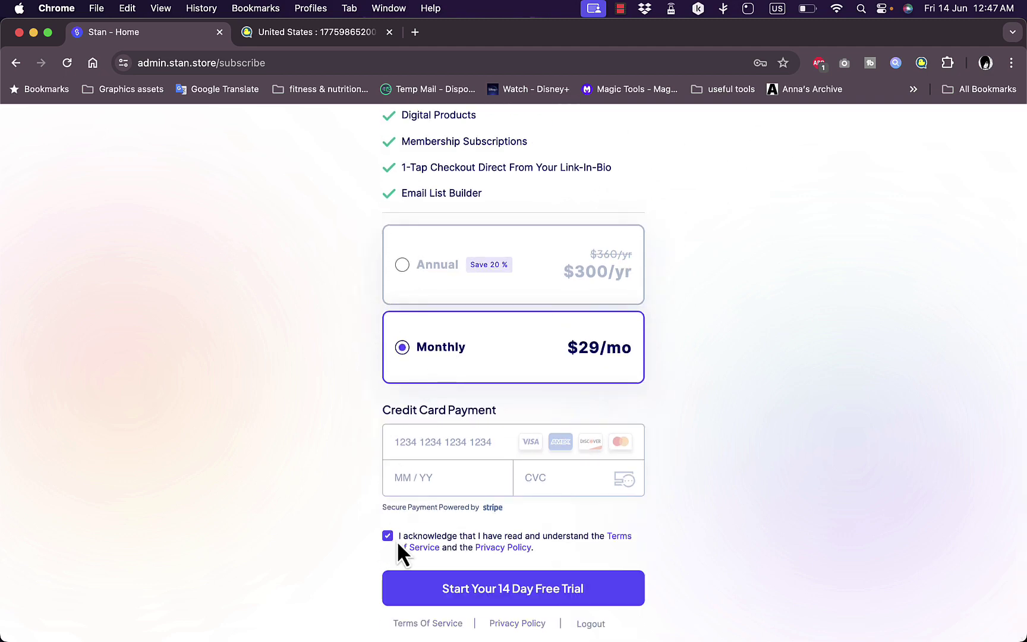
left_click(535, 591)
left_click(404, 269)
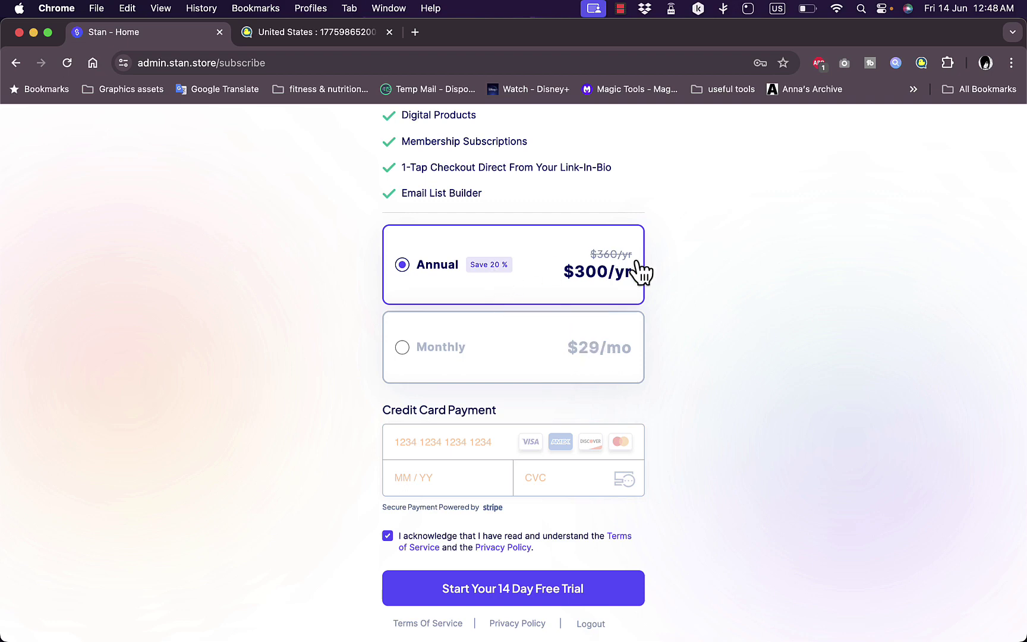
scroll(475, 250, "up", 3)
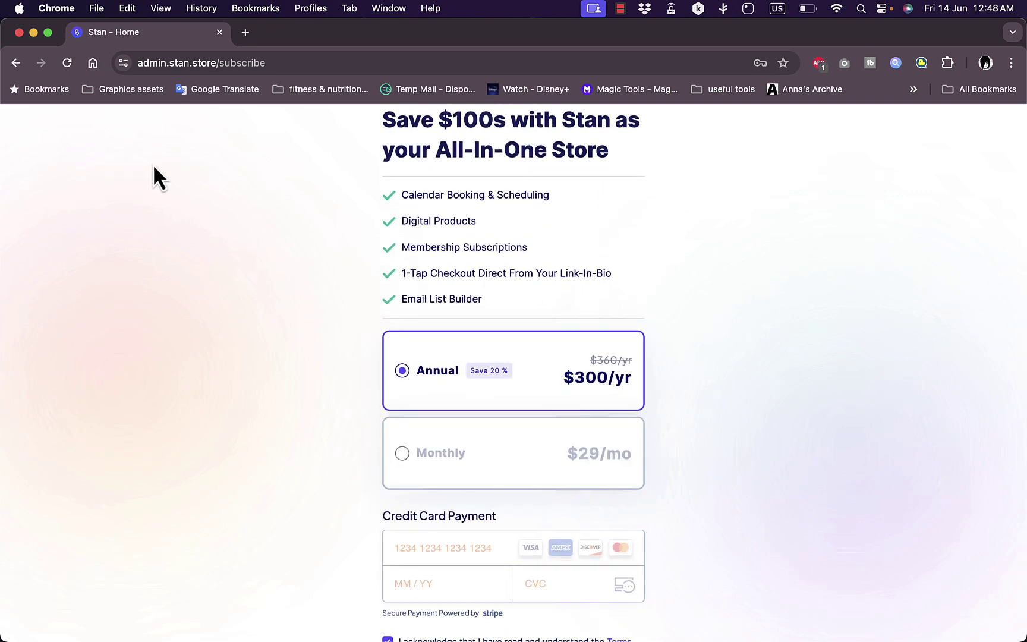
left_click(15, 63)
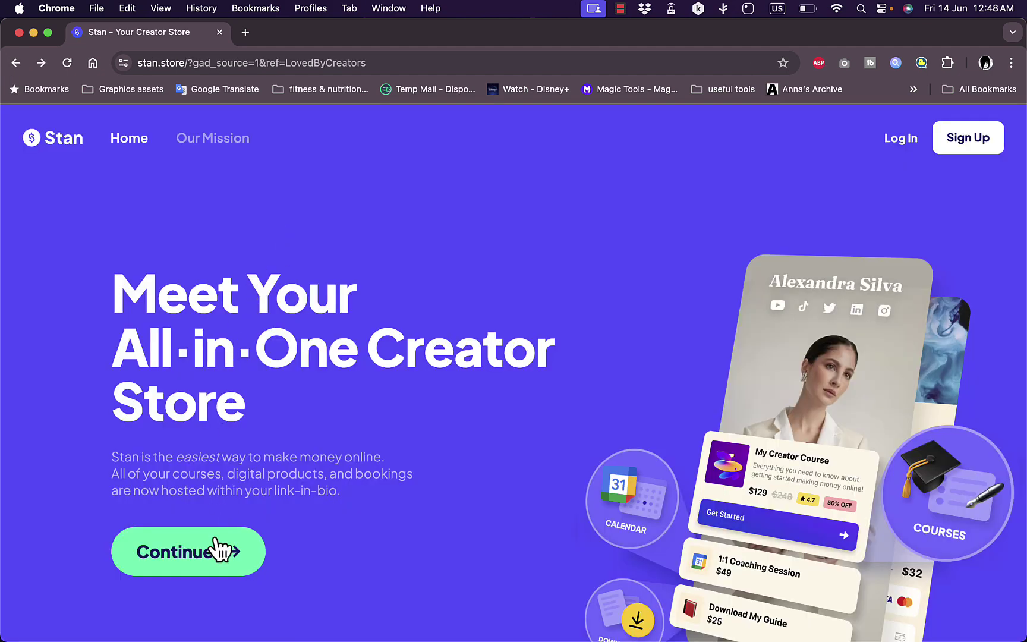
left_click(217, 542)
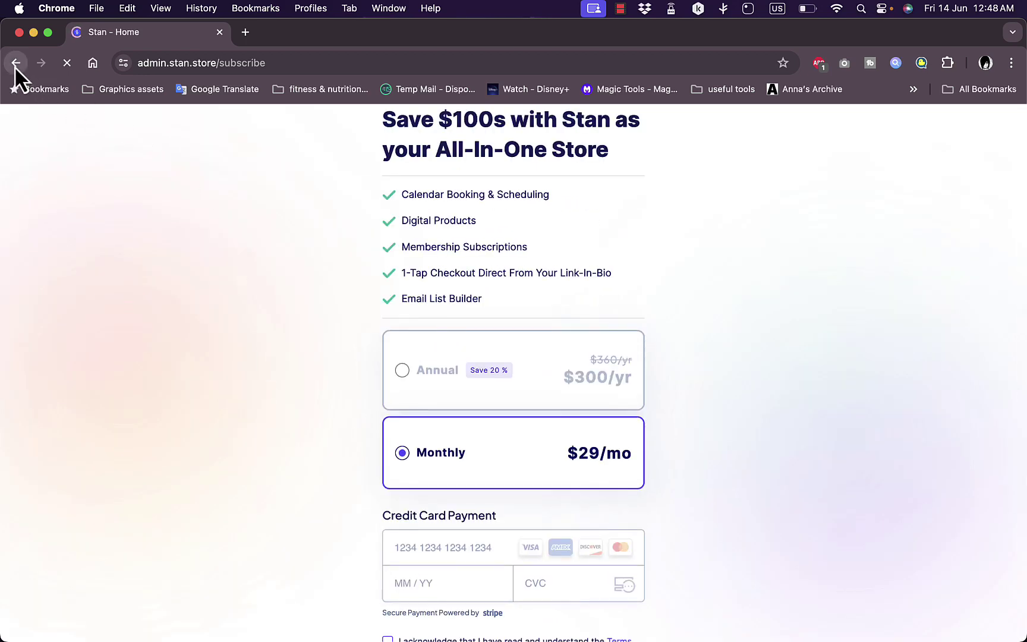
left_click(15, 64)
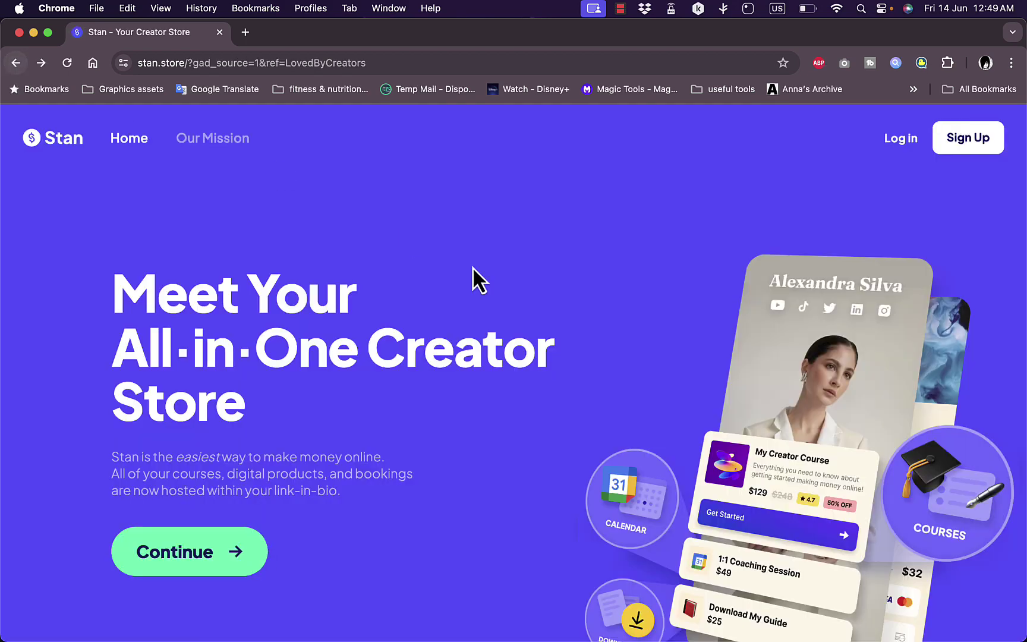
Step: Open the Our Mission page and scroll down to 'A Message From Our Founder'
left_click(249, 146)
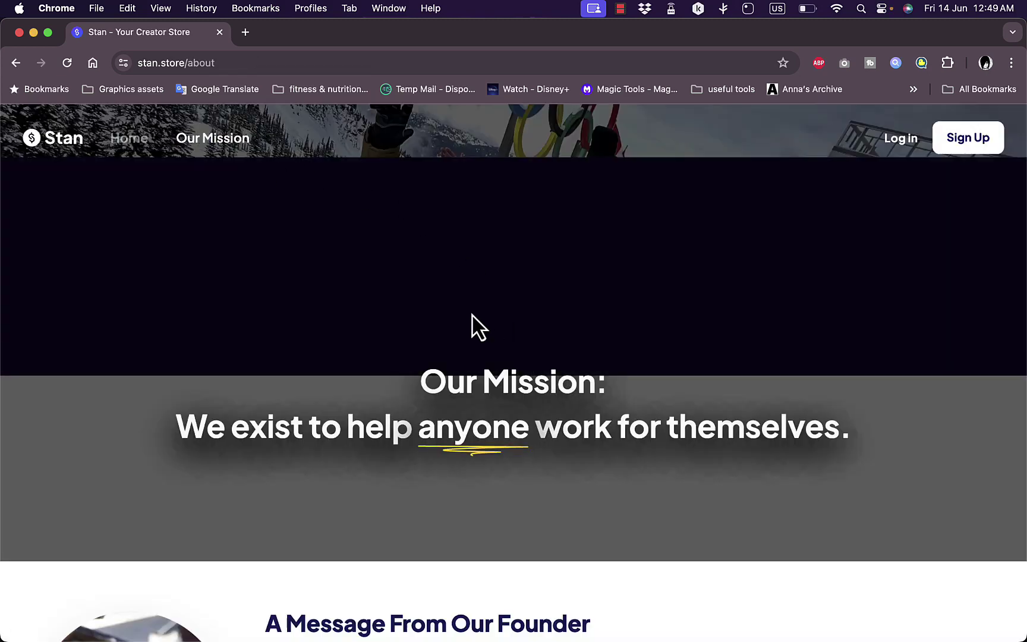
scroll(479, 327, "down", 2)
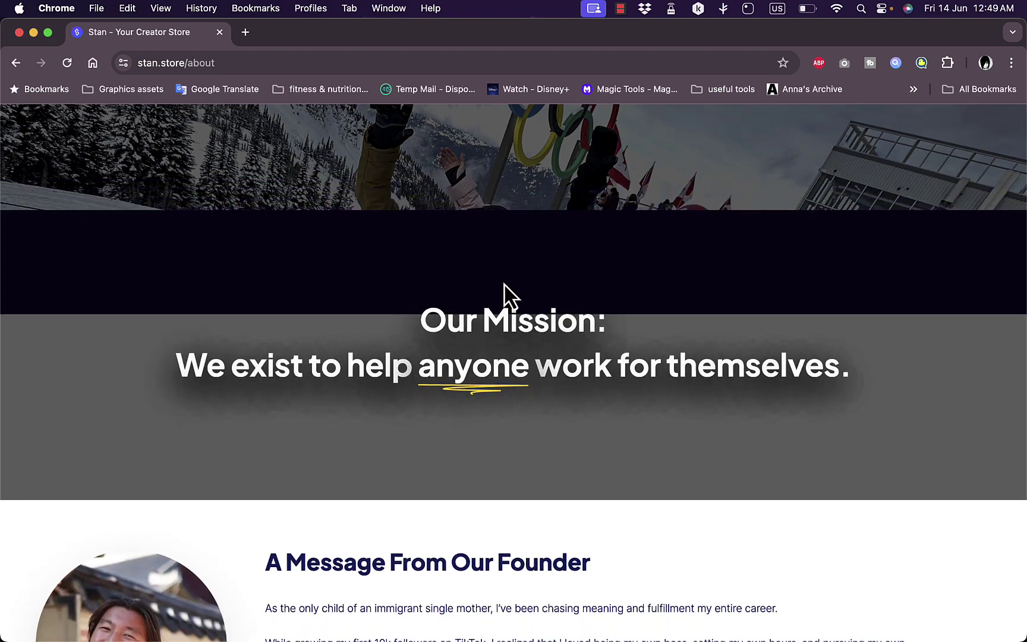
scroll(504, 284, "down", 5)
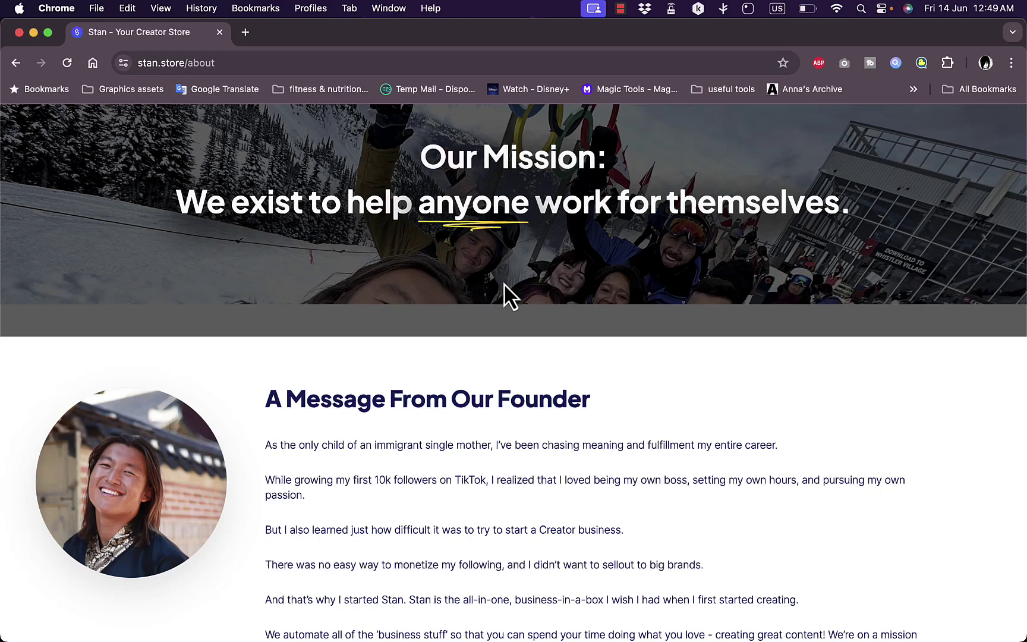
scroll(493, 449, "down", 5)
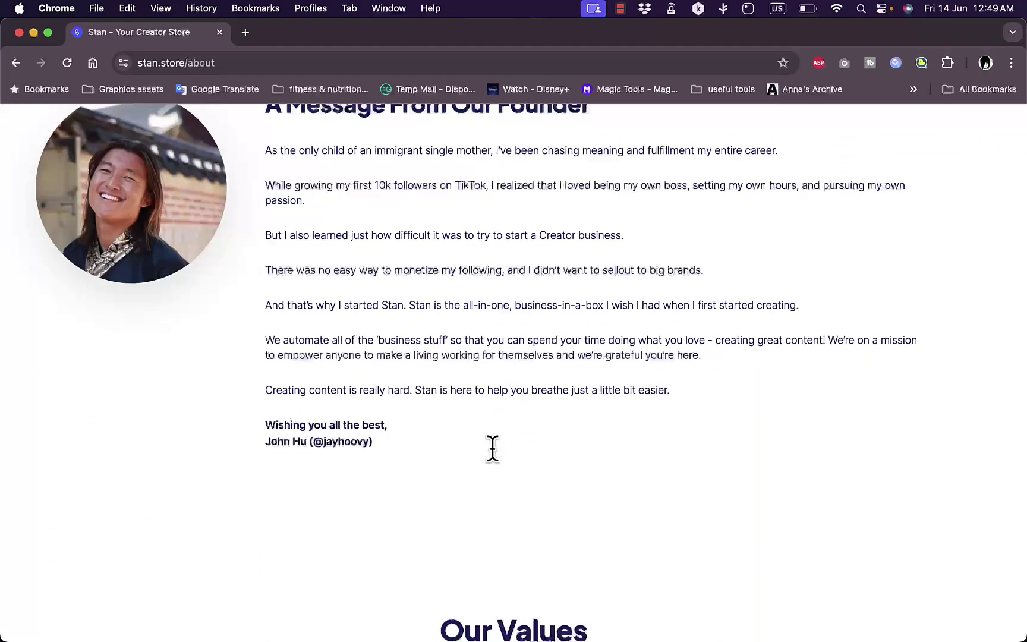
scroll(493, 448, "down", 8)
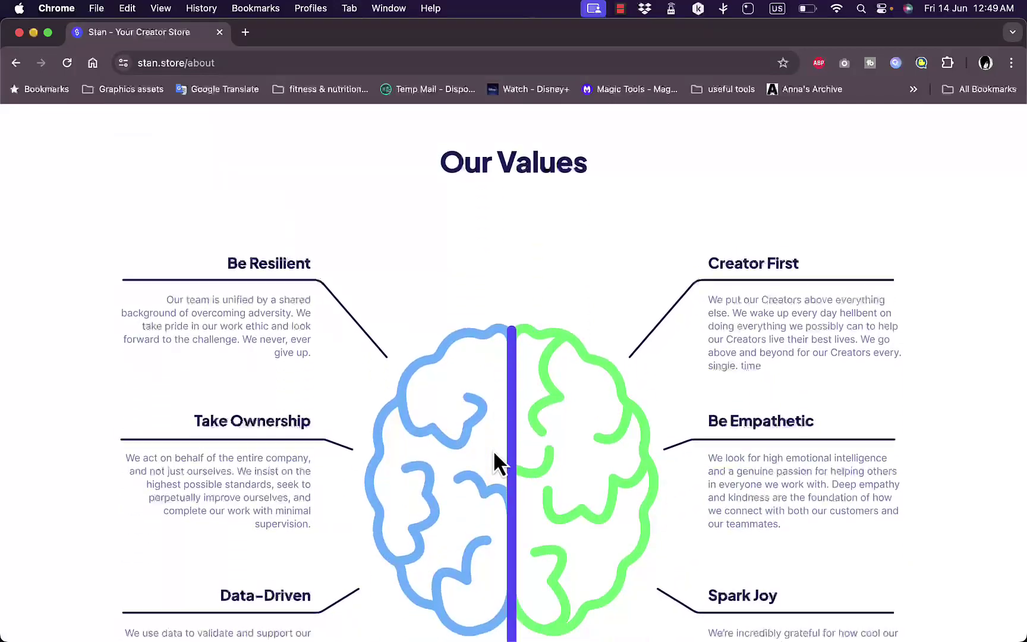
scroll(493, 449, "down", 2)
scroll(493, 450, "up", 7)
scroll(492, 449, "down", 6)
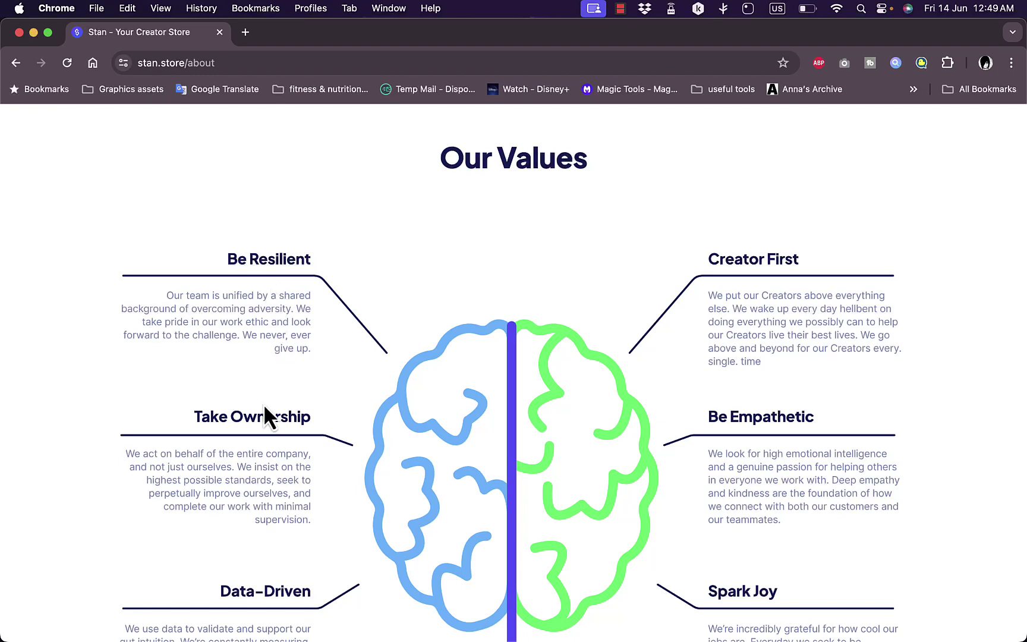
scroll(266, 420, "down", 3)
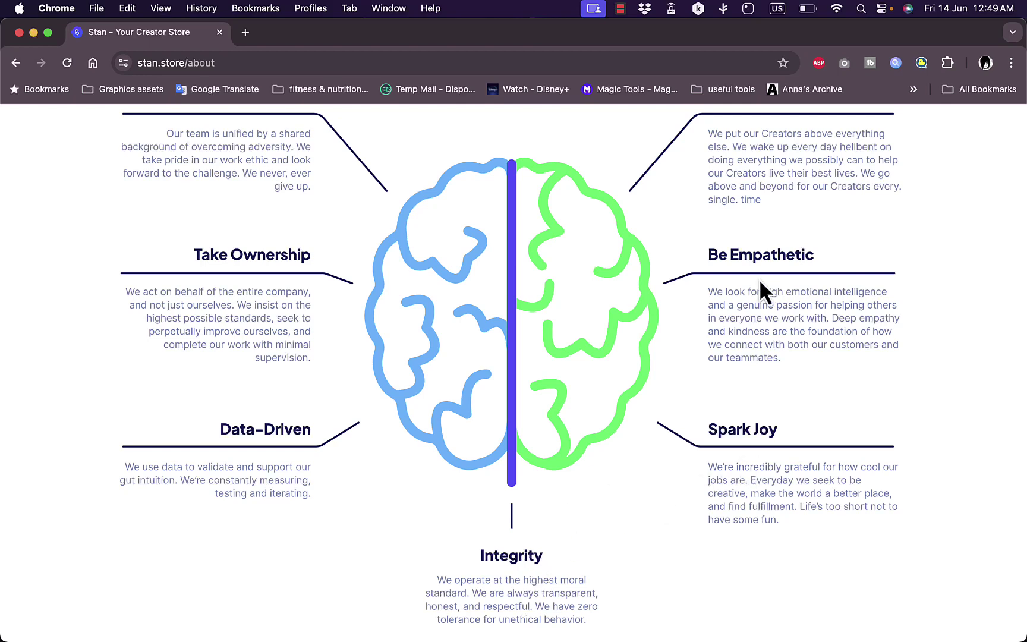
scroll(761, 273, "up", 3)
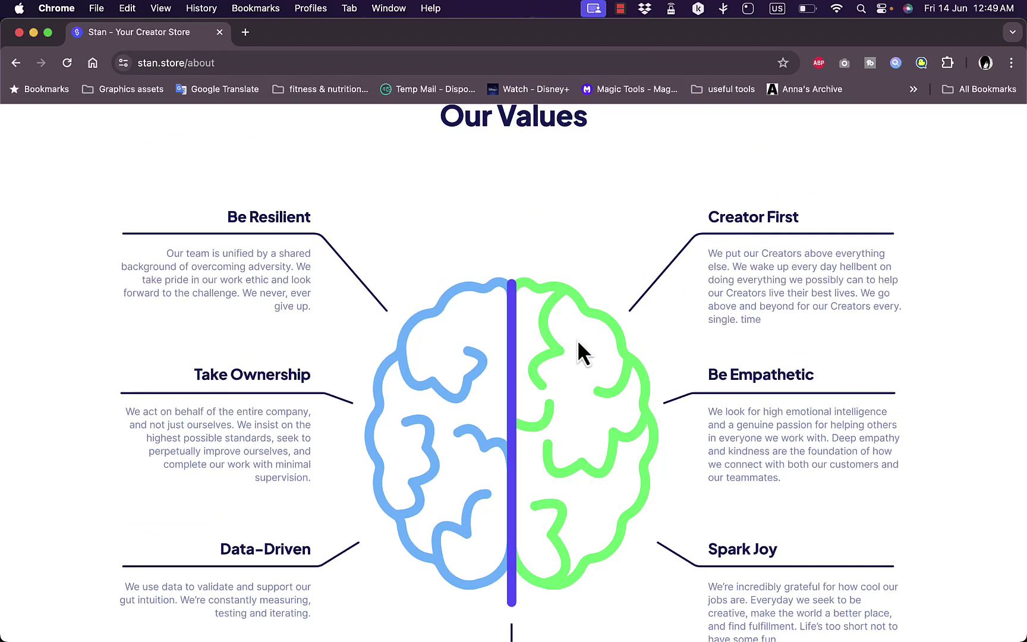
scroll(570, 335, "down", 10)
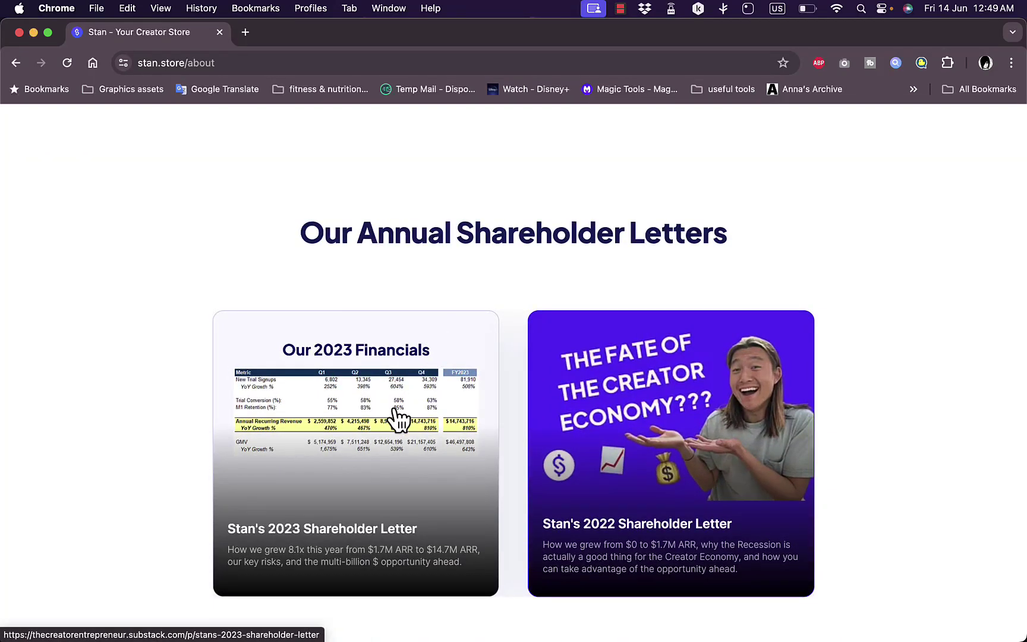
scroll(397, 419, "down", 8)
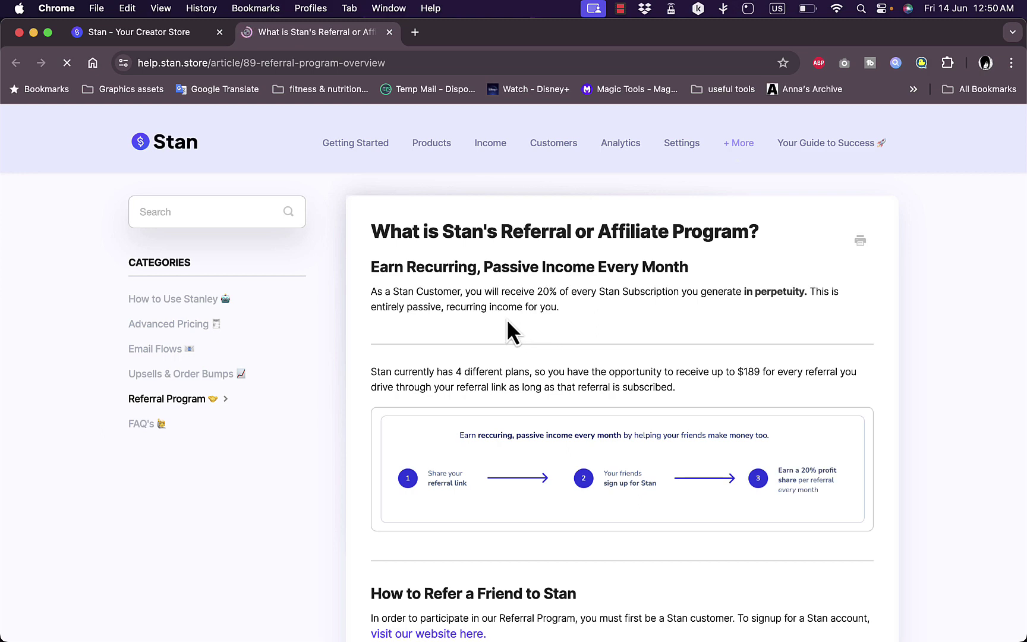
Step: Read through the referral article on earning up to $189 per referral, then return to the top
scroll(568, 309, "down", 5)
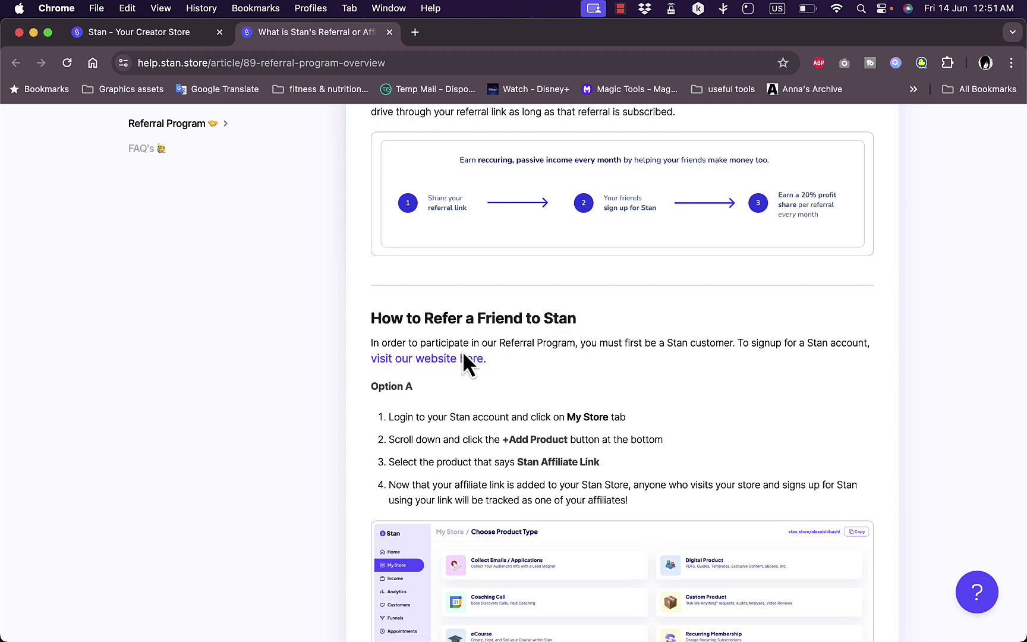
scroll(594, 360, "down", 5)
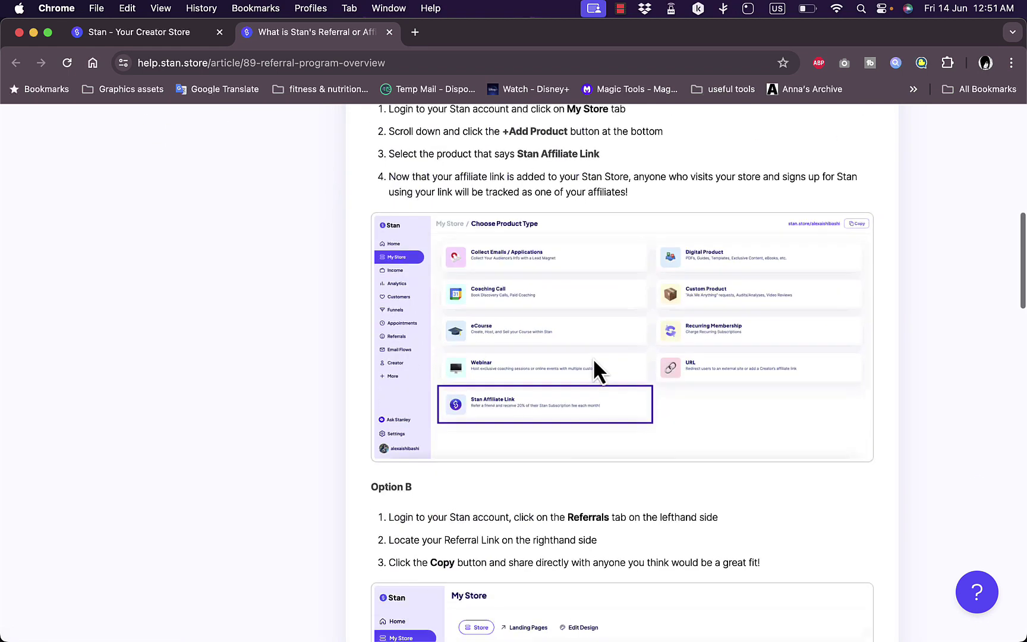
scroll(595, 360, "up", 2)
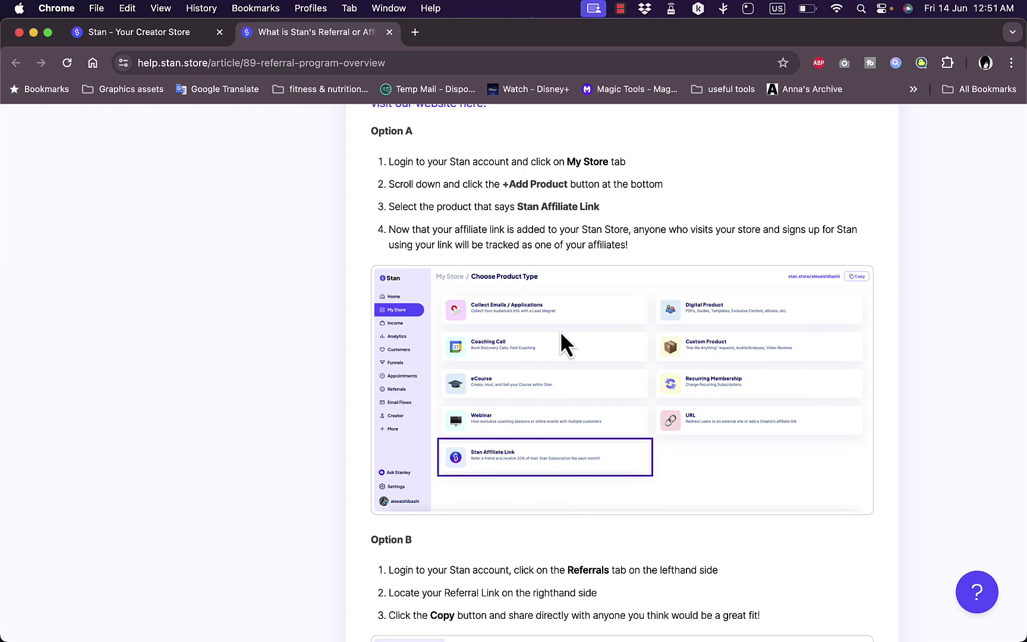
scroll(560, 331, "down", 3)
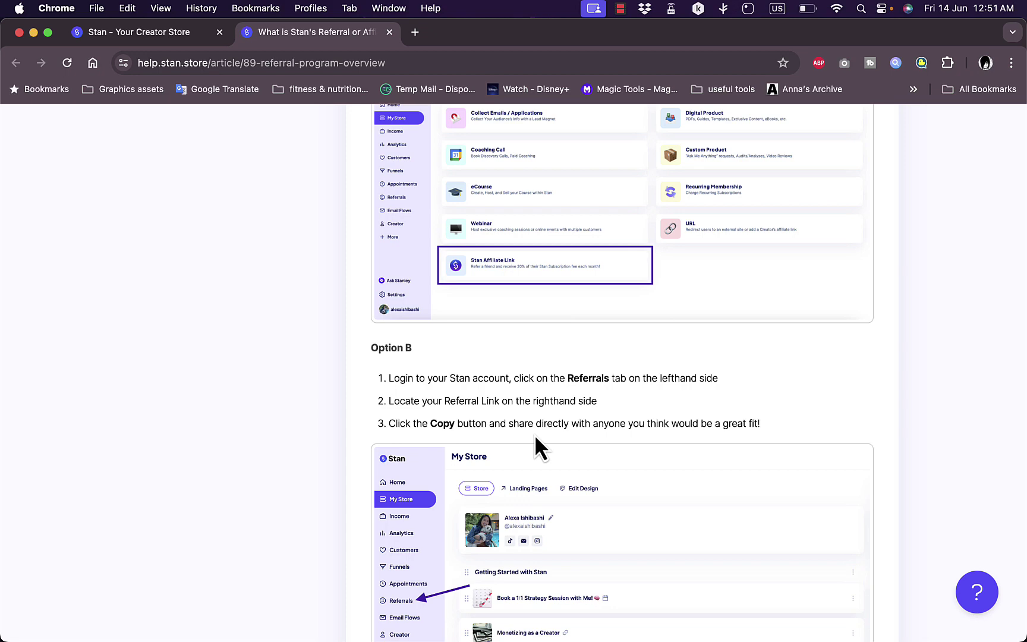
scroll(580, 435, "down", 12)
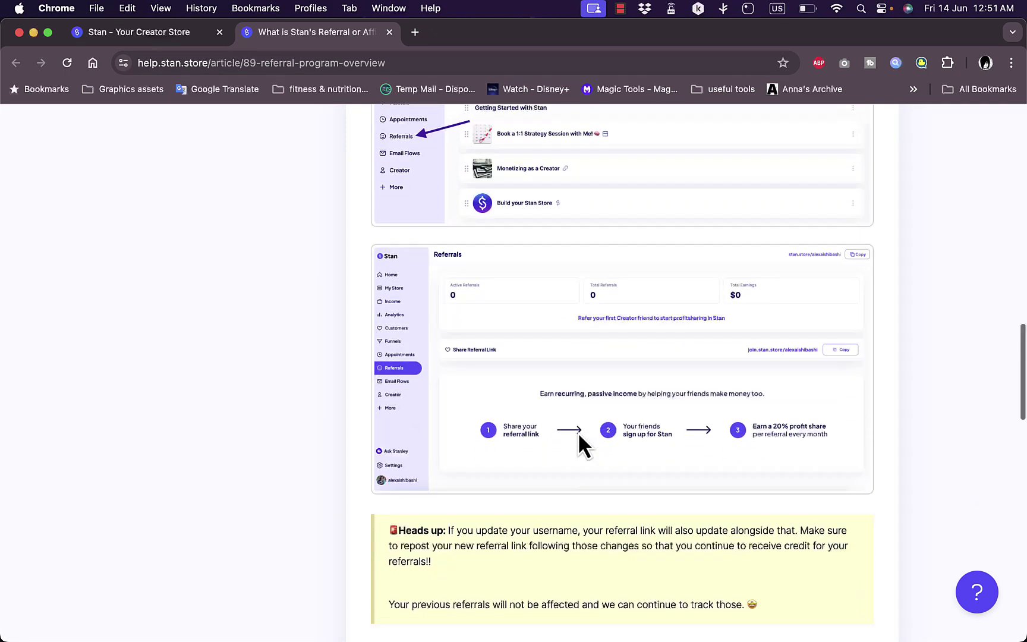
scroll(580, 437, "down", 2)
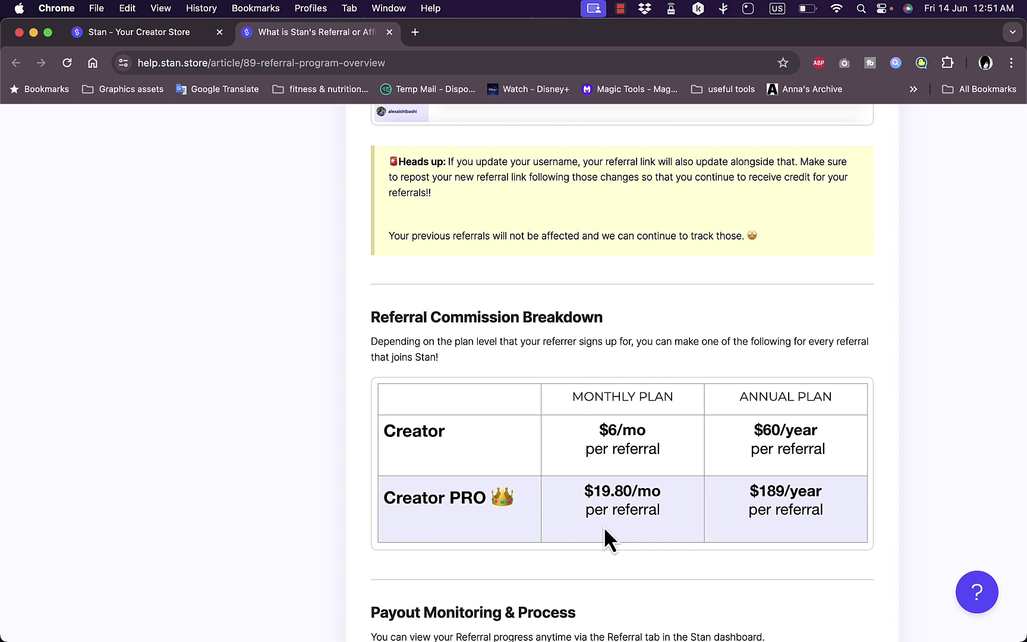
scroll(611, 519, "down", 3)
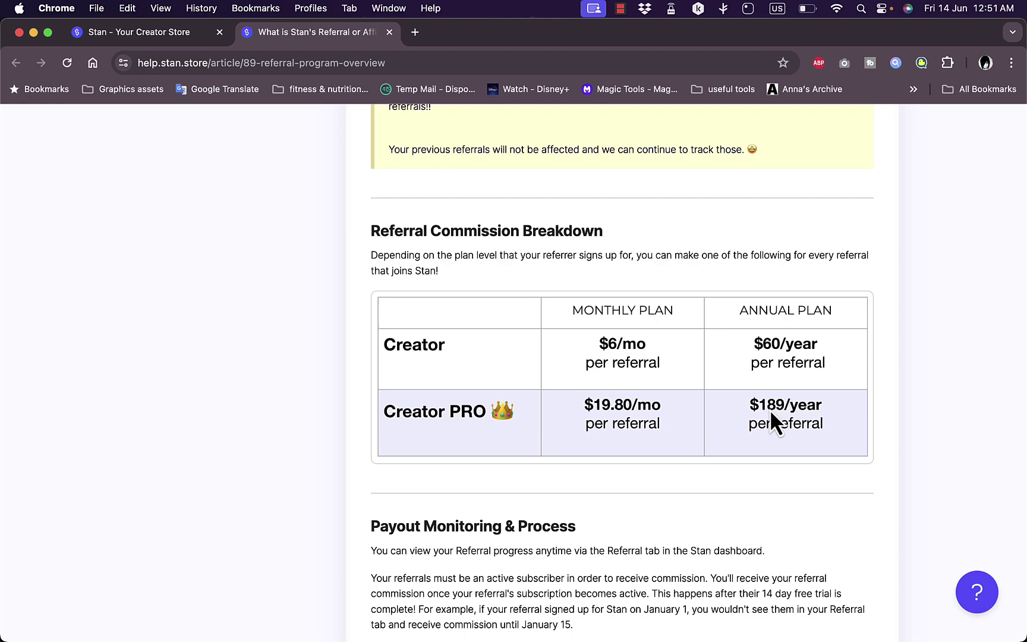
scroll(615, 524, "down", 8)
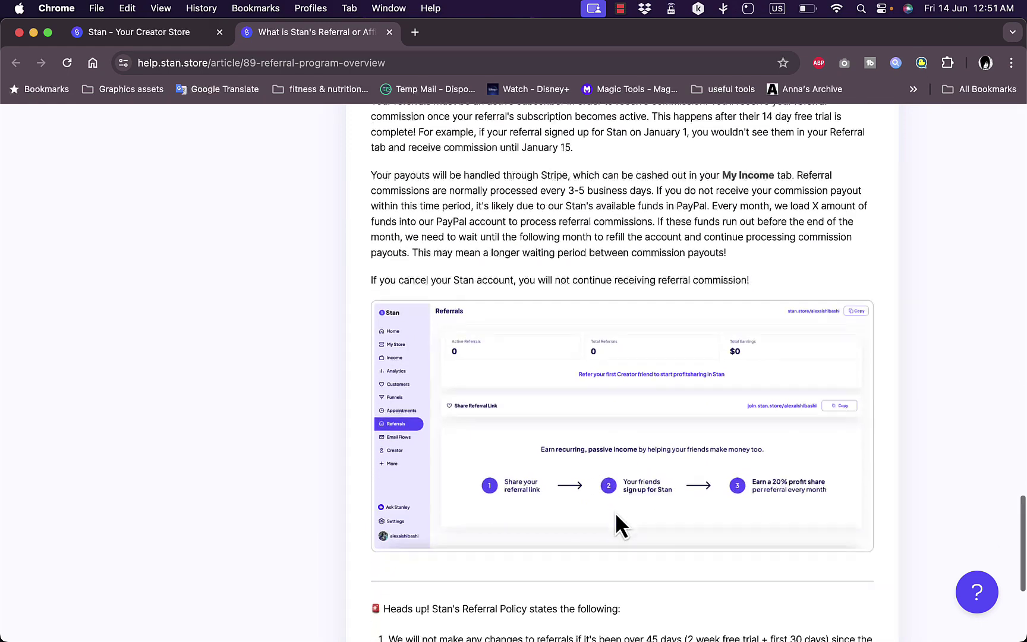
scroll(615, 523, "up", 4)
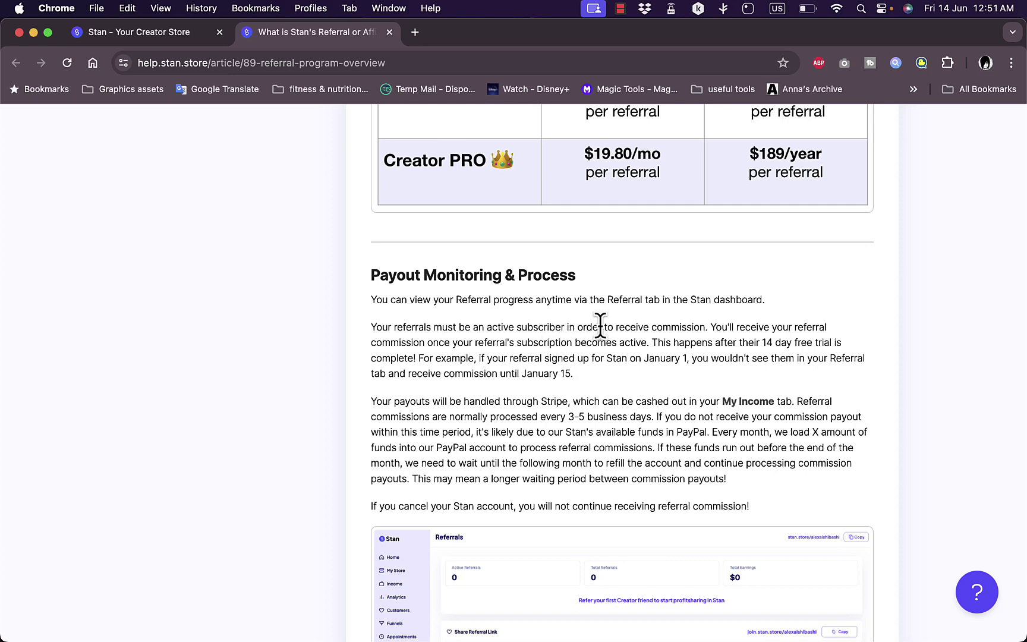
scroll(601, 327, "down", 6)
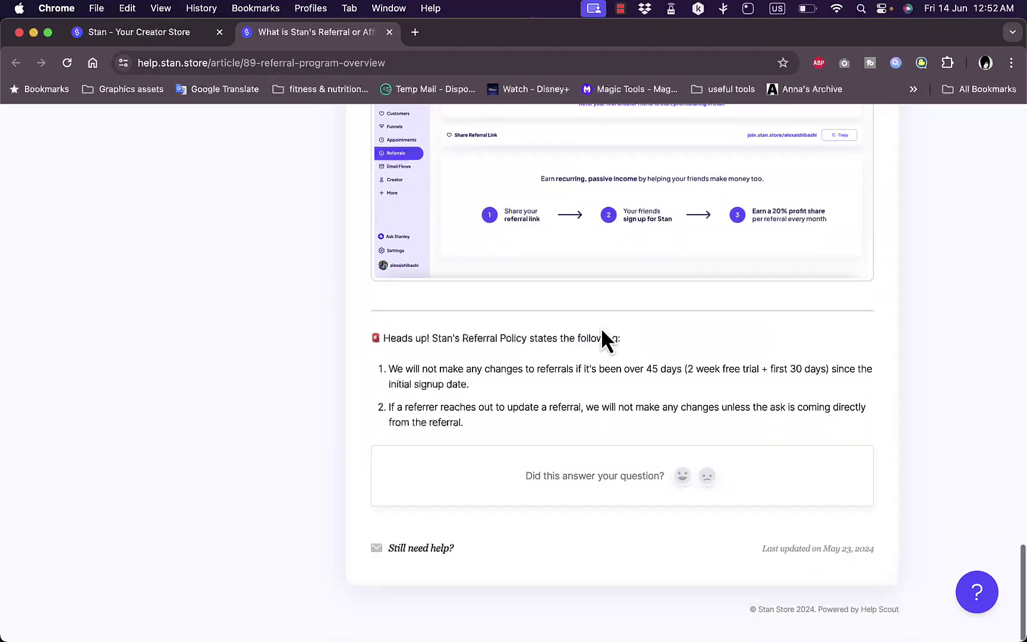
scroll(603, 331, "up", 15)
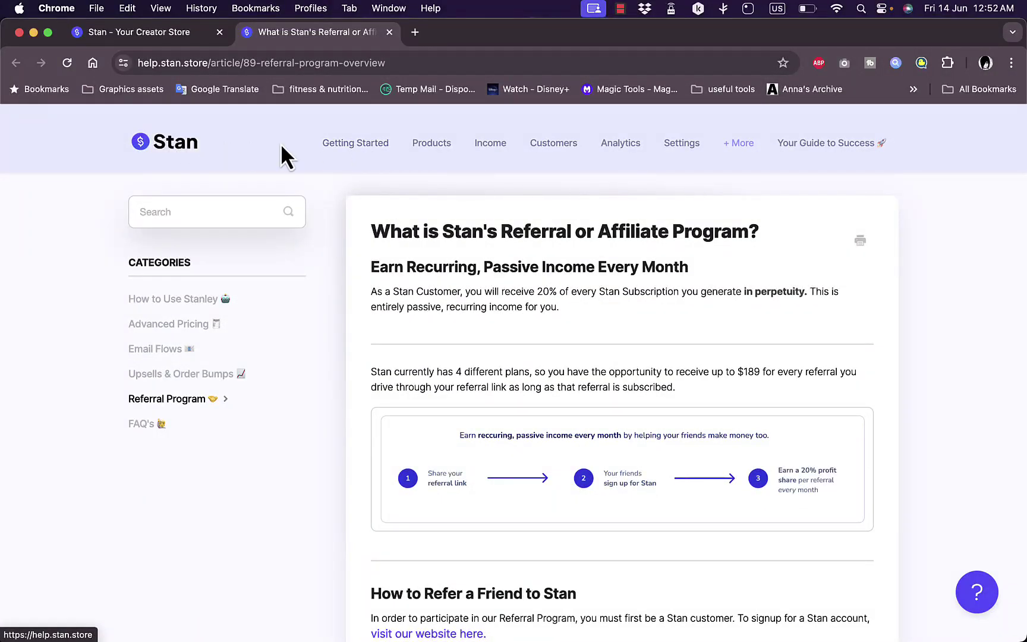
left_click(437, 158)
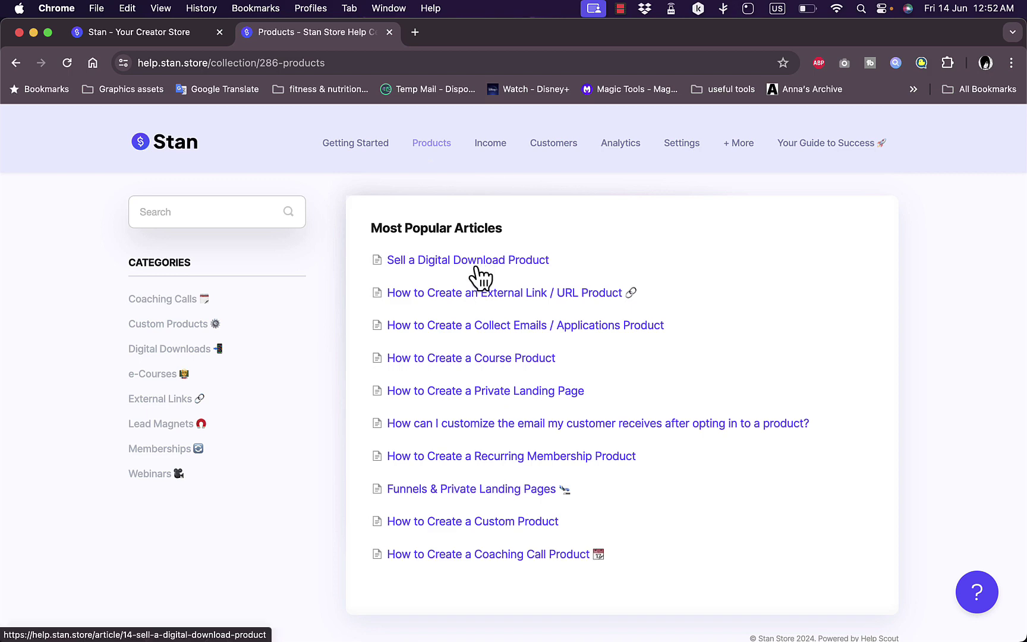
left_click(476, 268)
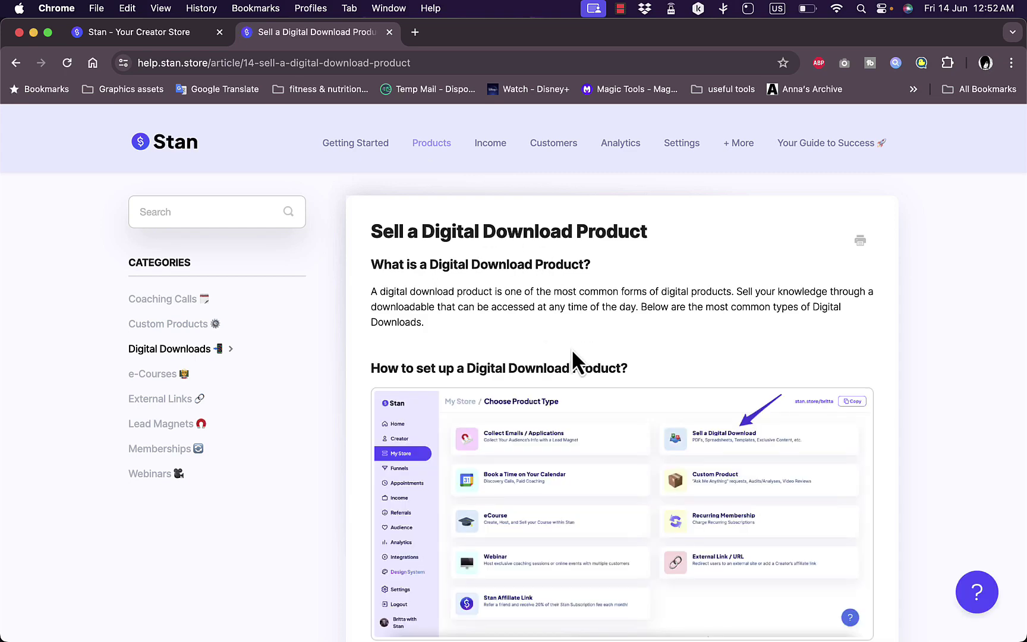
scroll(572, 348, "down", 3)
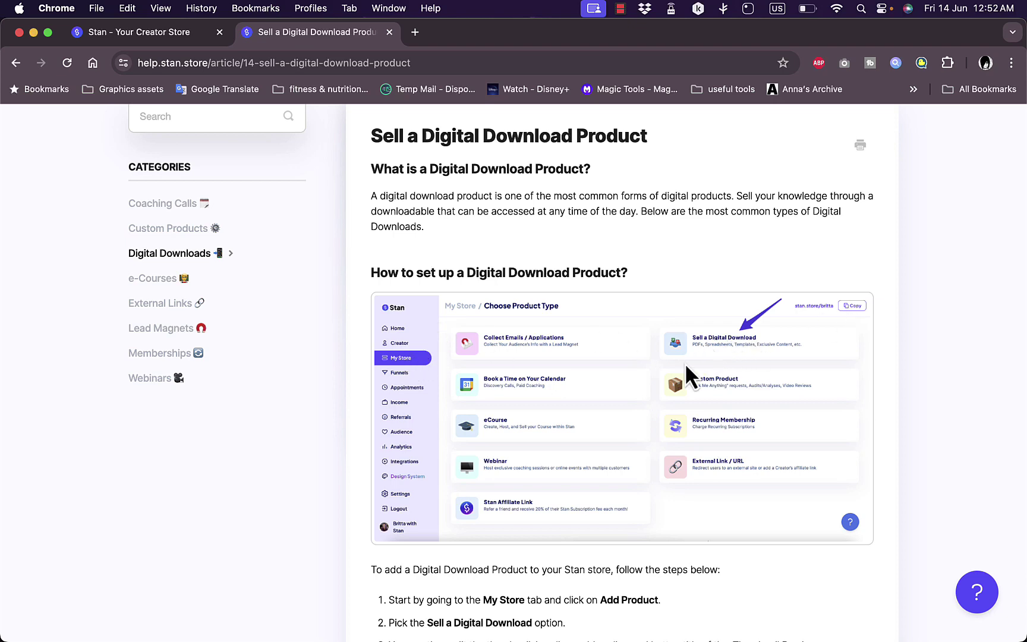
scroll(685, 363, "down", 3)
scroll(596, 440, "down", 4)
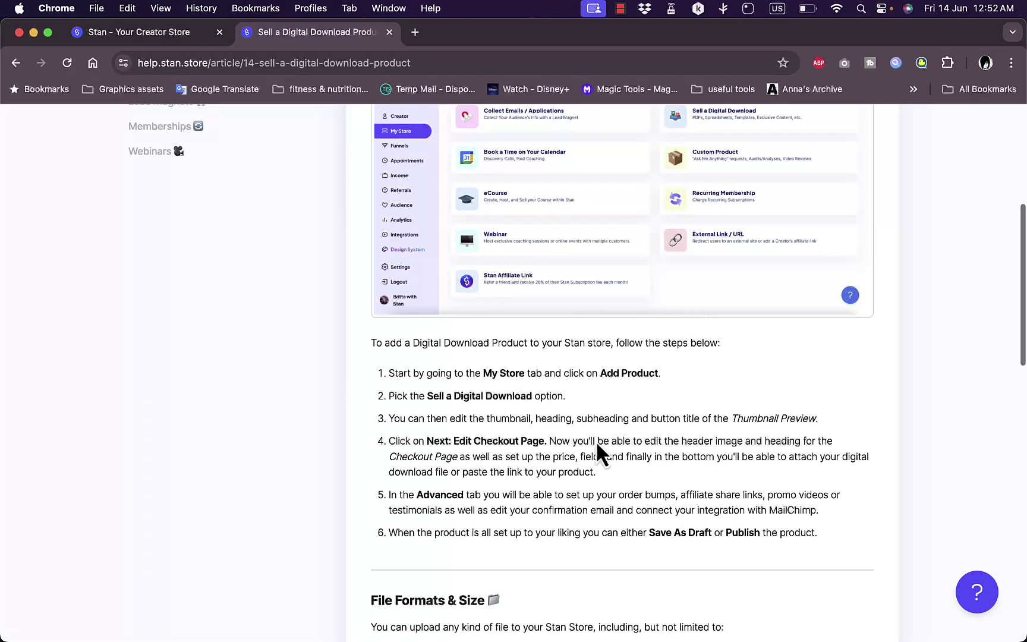
scroll(563, 431, "down", 6)
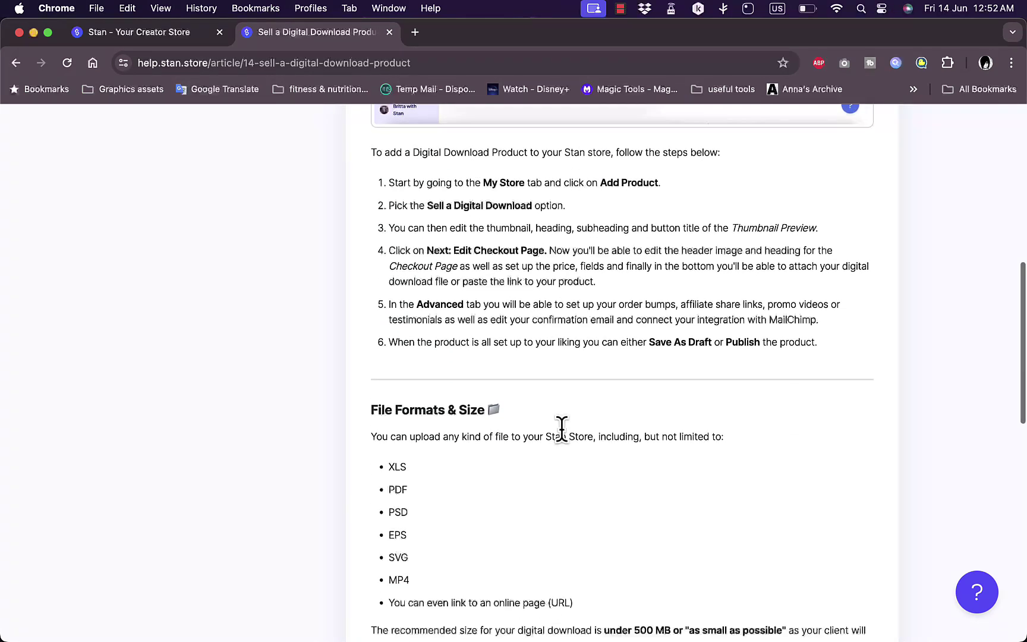
scroll(582, 381, "up", 2)
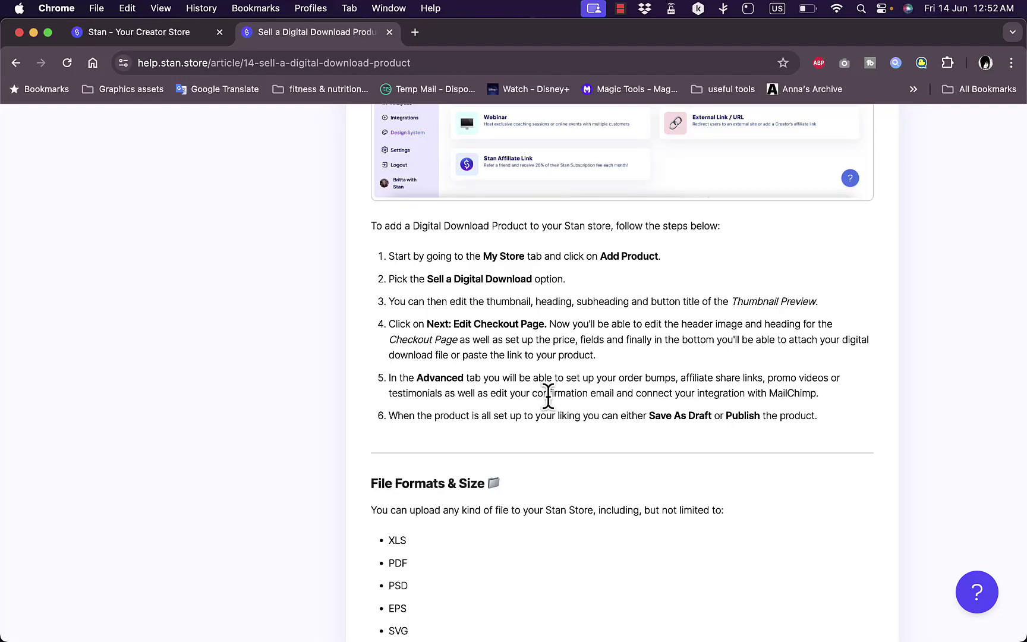
scroll(549, 396, "down", 6)
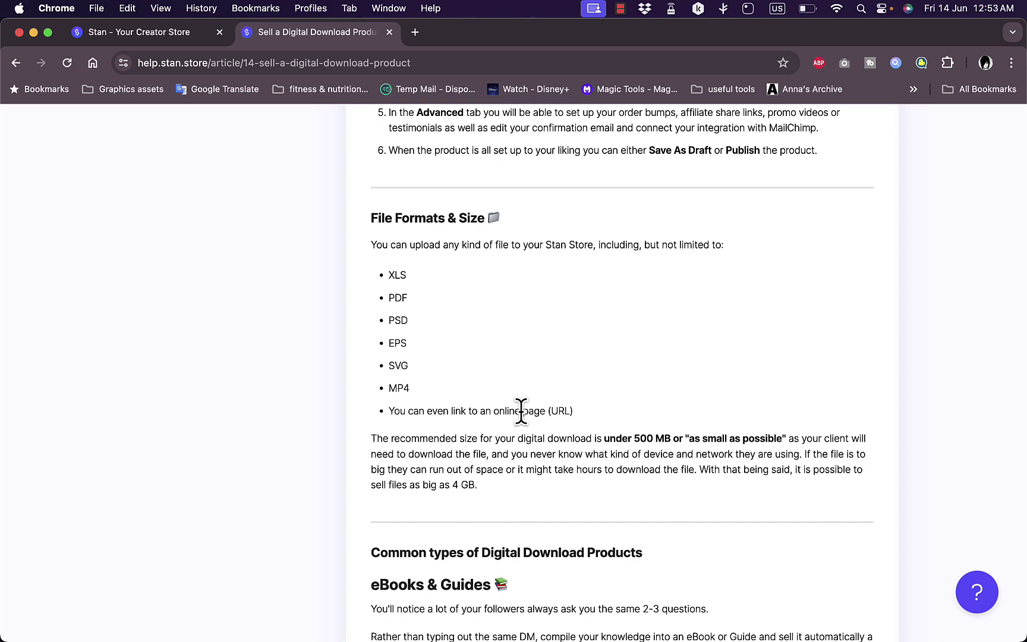
scroll(521, 412, "down", 10)
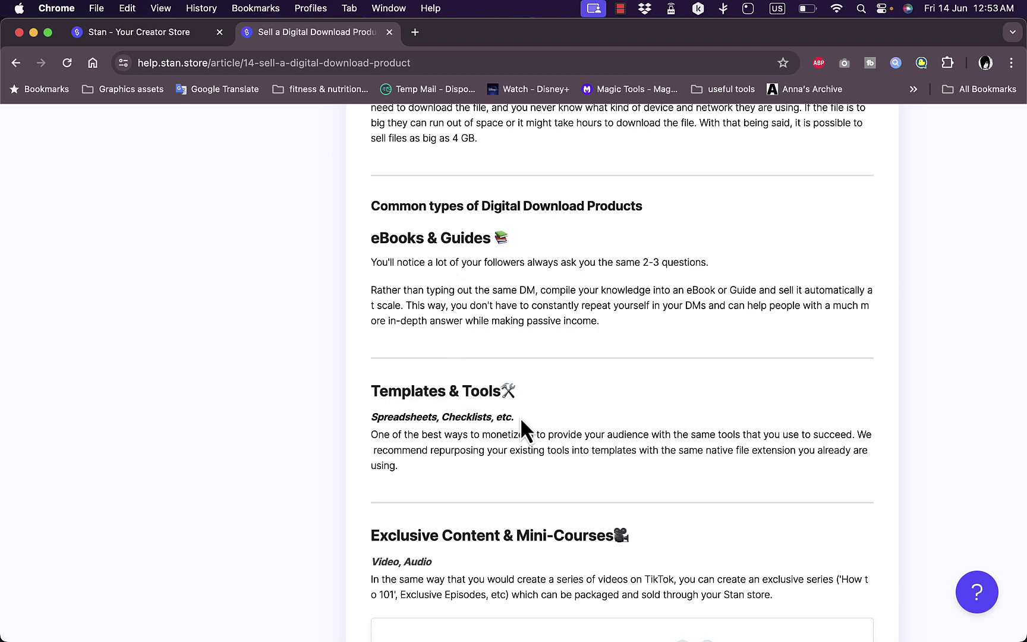
scroll(551, 417, "down", 5)
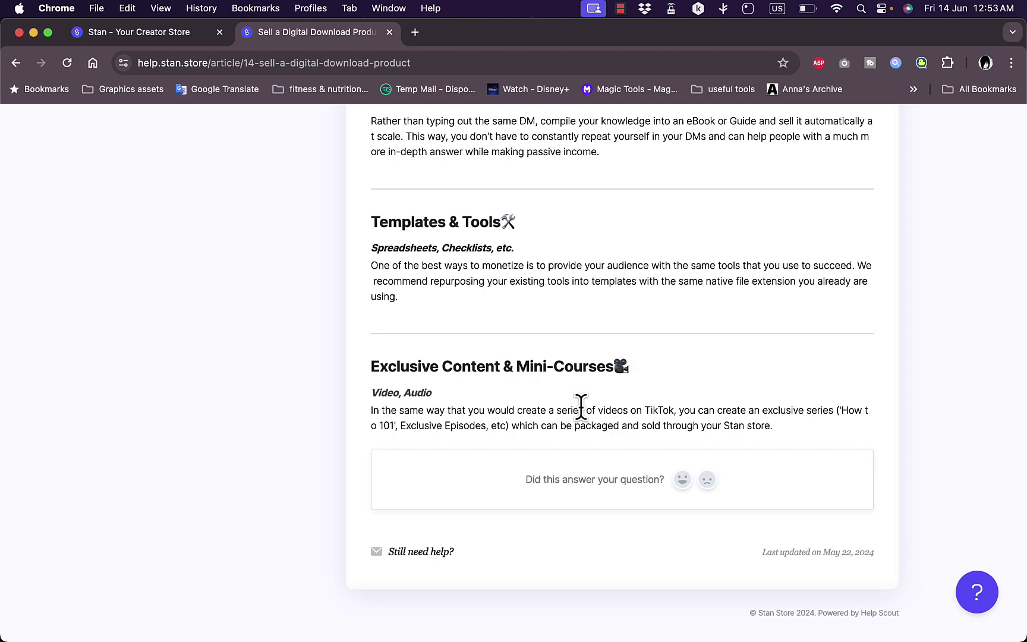
scroll(636, 423, "up", 20)
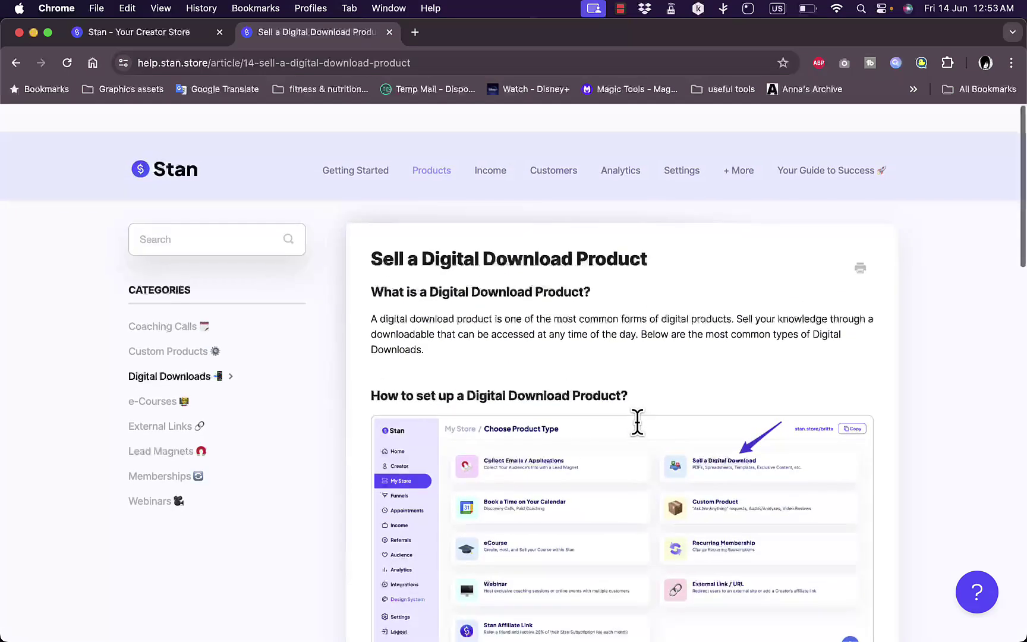
Step: Go from the Income collection to the Settings collection listing 'How to Cancel Your Stan Account'
left_click(491, 144)
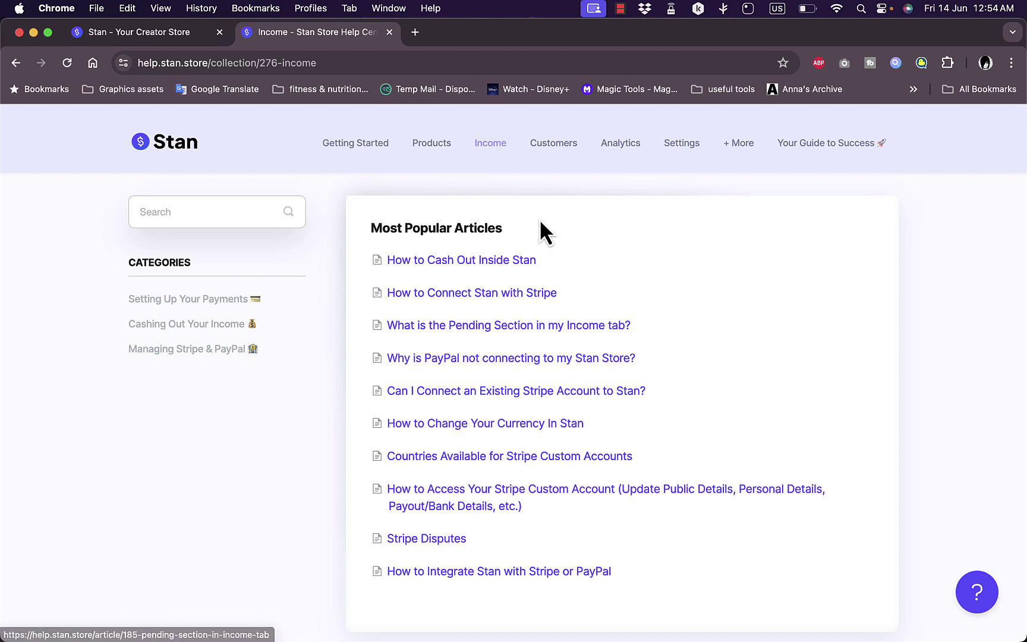
left_click(683, 146)
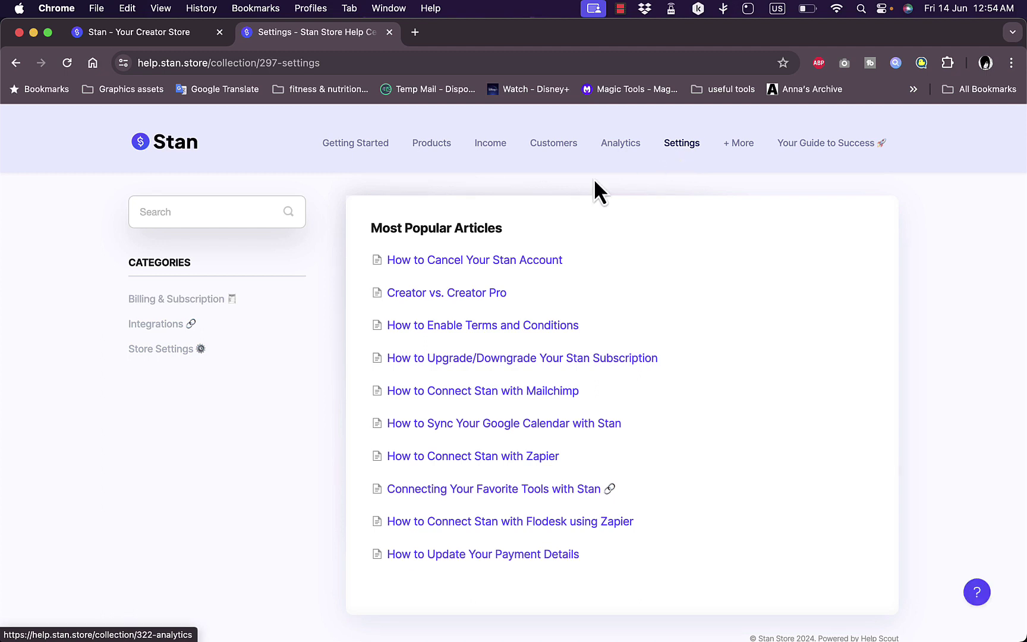
Step: Read the 'Creator vs. Creator Pro' article comparing the $29/mo and $99/mo plans
left_click(449, 297)
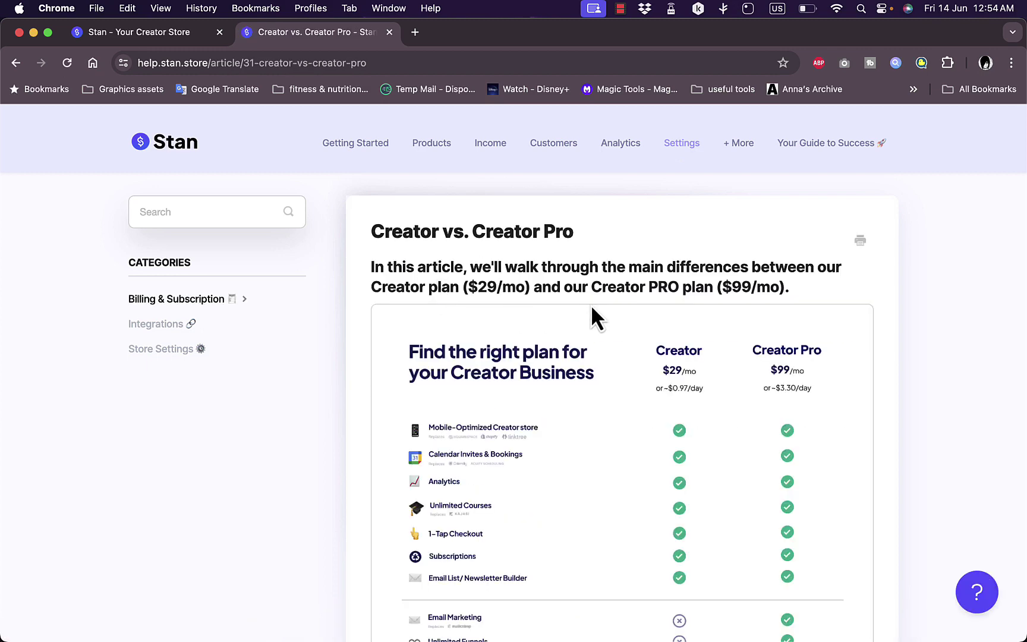
scroll(591, 304, "down", 3)
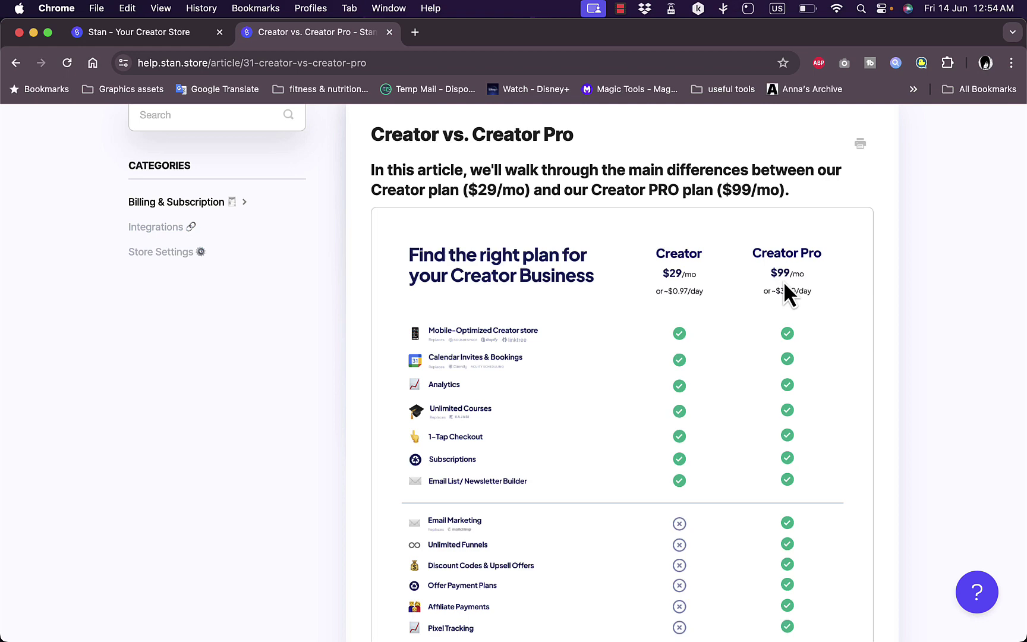
scroll(614, 374, "down", 5)
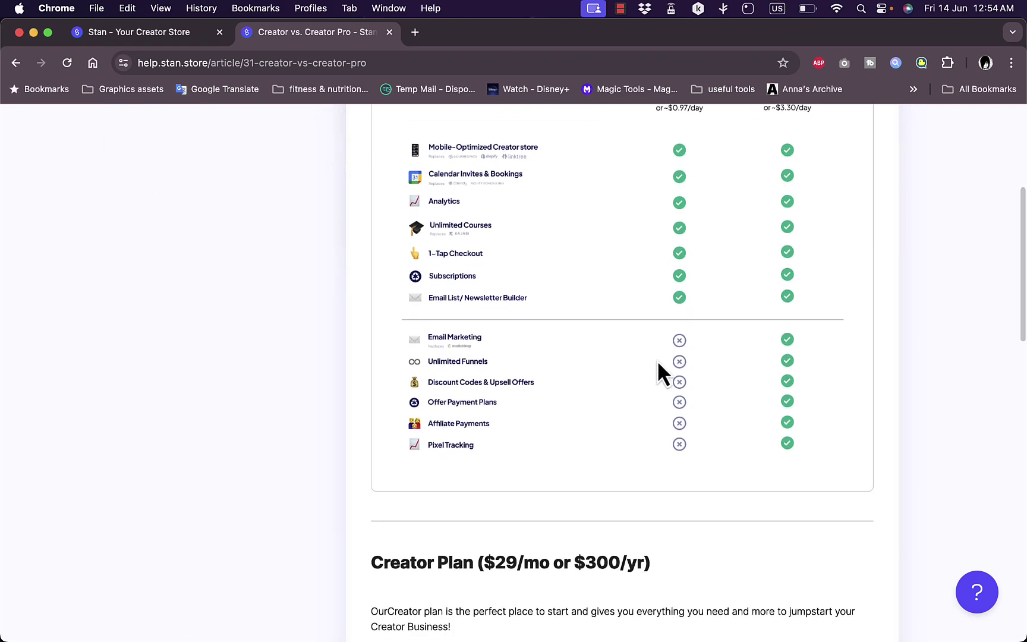
scroll(678, 358, "up", 2)
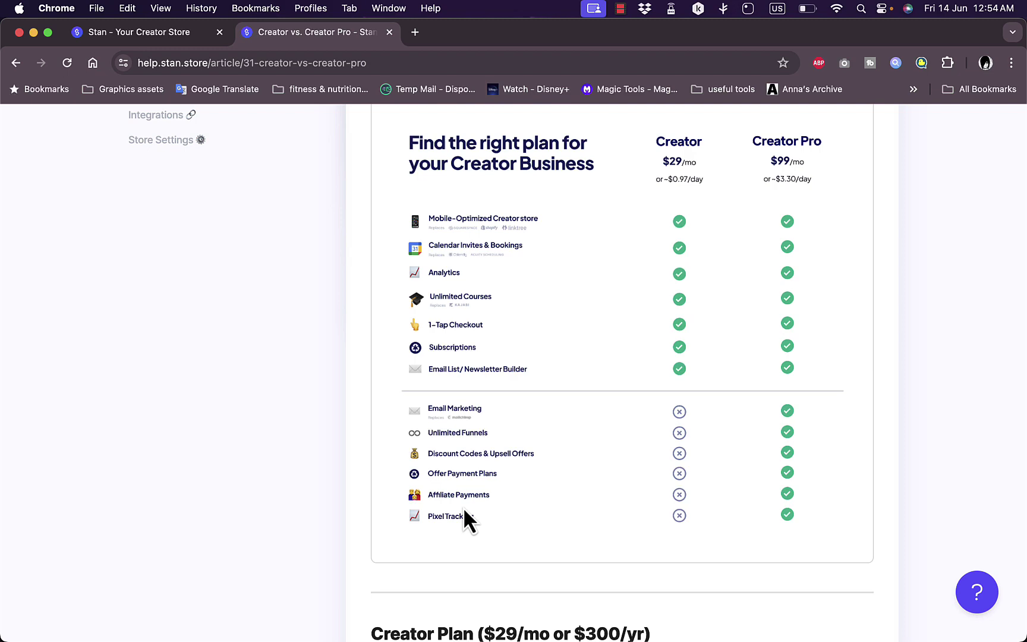
scroll(621, 527, "down", 3)
scroll(752, 390, "down", 10)
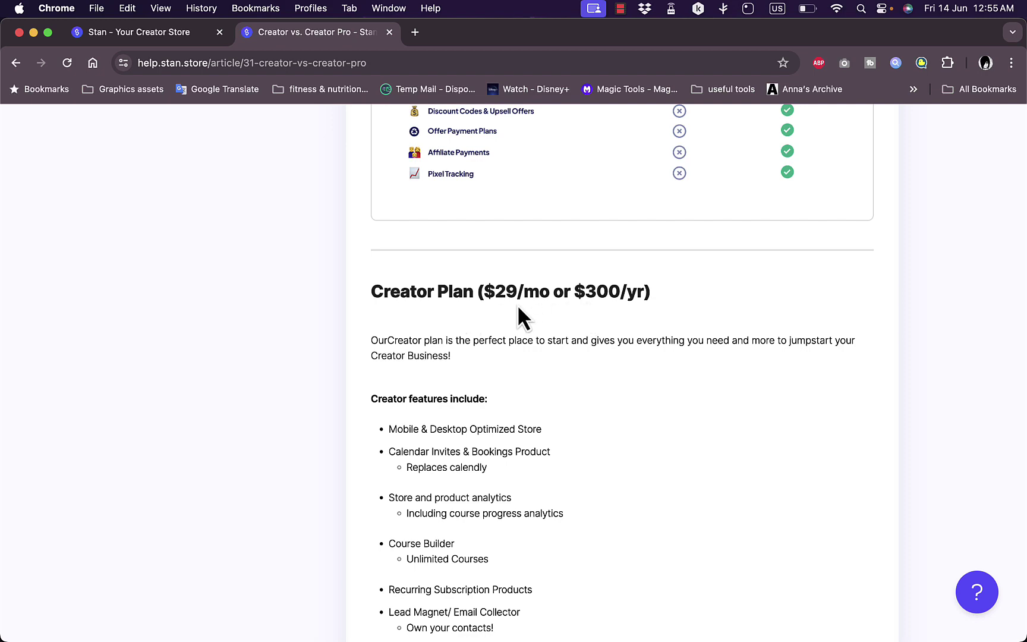
scroll(613, 311, "down", 9)
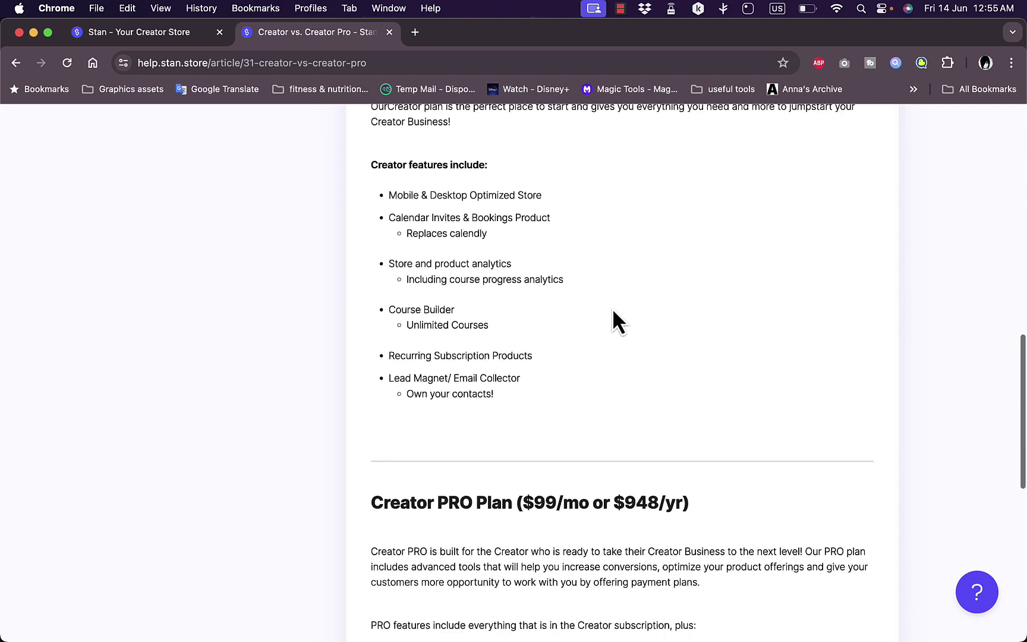
scroll(614, 315, "down", 6)
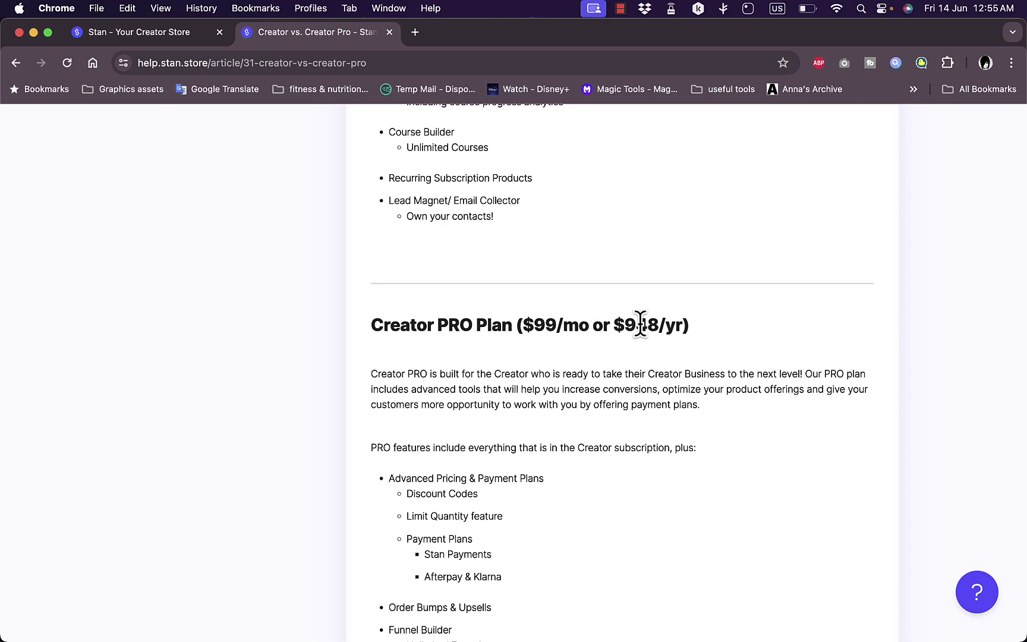
scroll(636, 345, "down", 5)
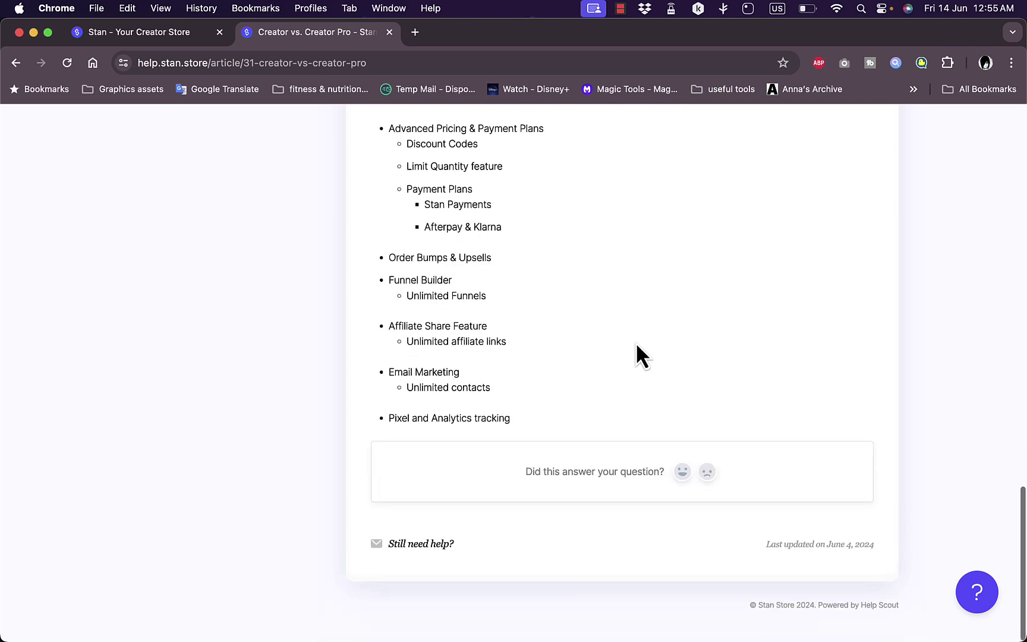
scroll(635, 342, "up", 15)
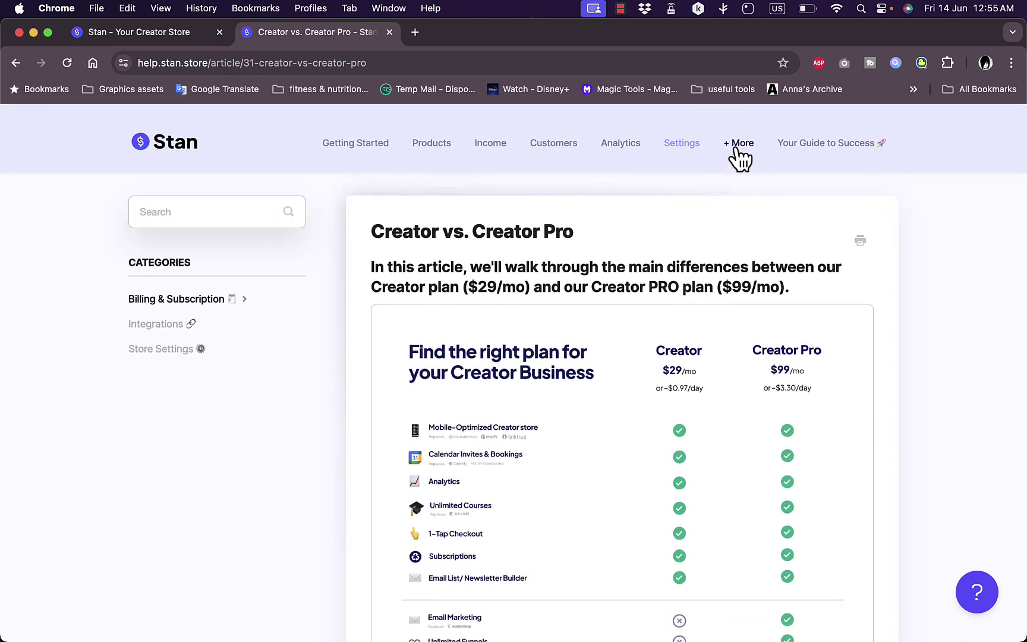
Step: Browse the Custom Products, External Links and Memberships categories under Products, then open Getting Started
left_click(432, 144)
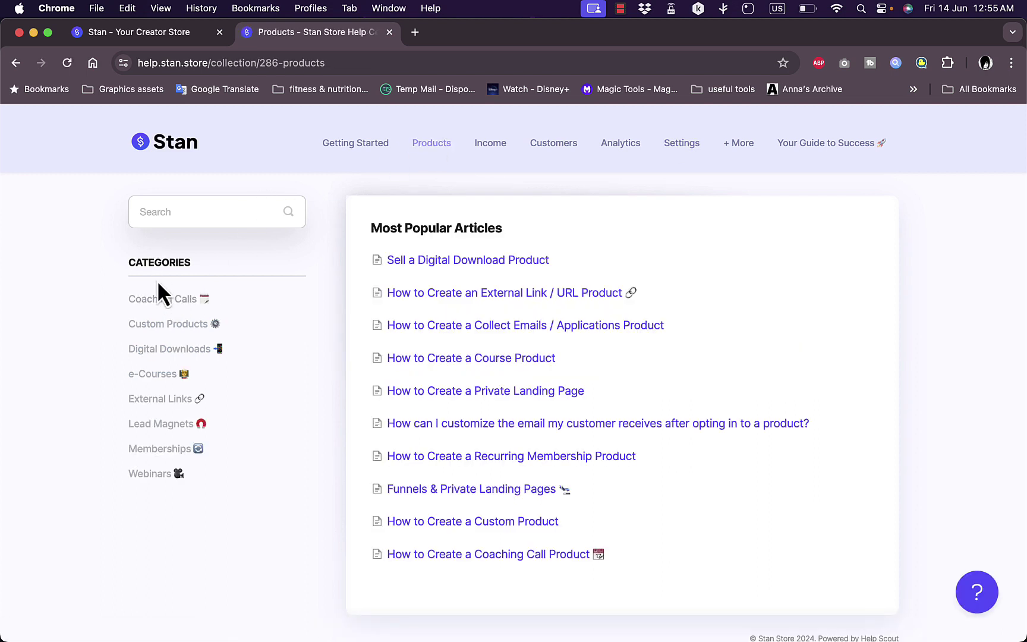
left_click(157, 325)
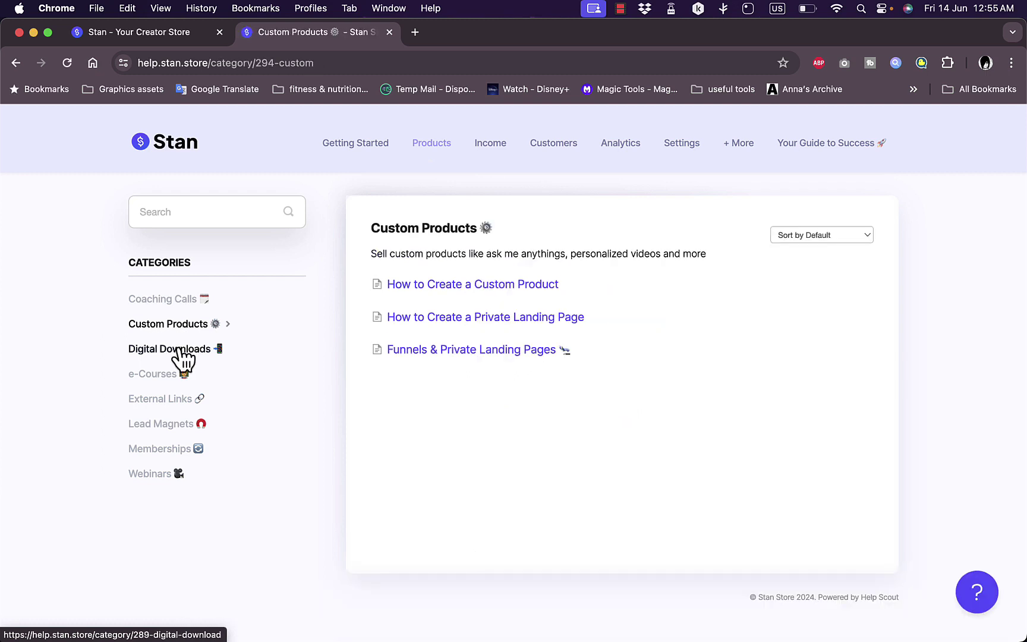
left_click(154, 396)
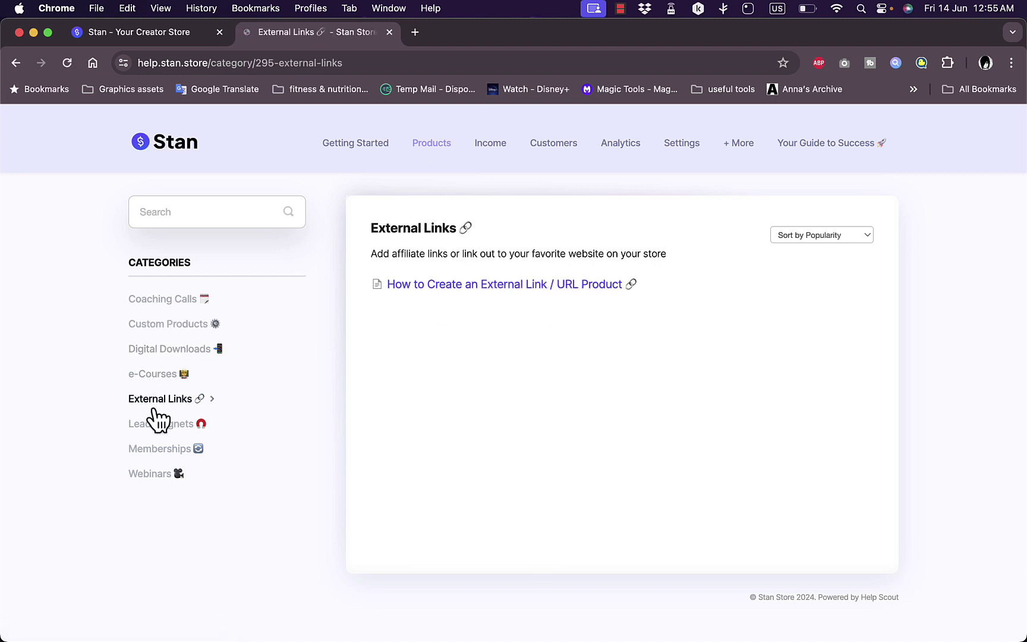
left_click(172, 452)
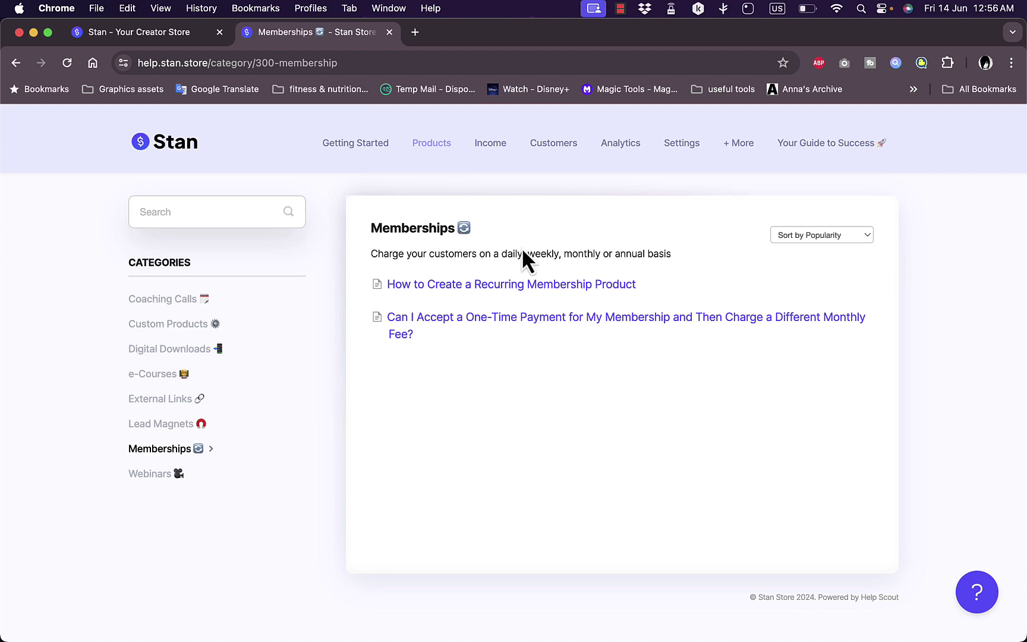
left_click(360, 150)
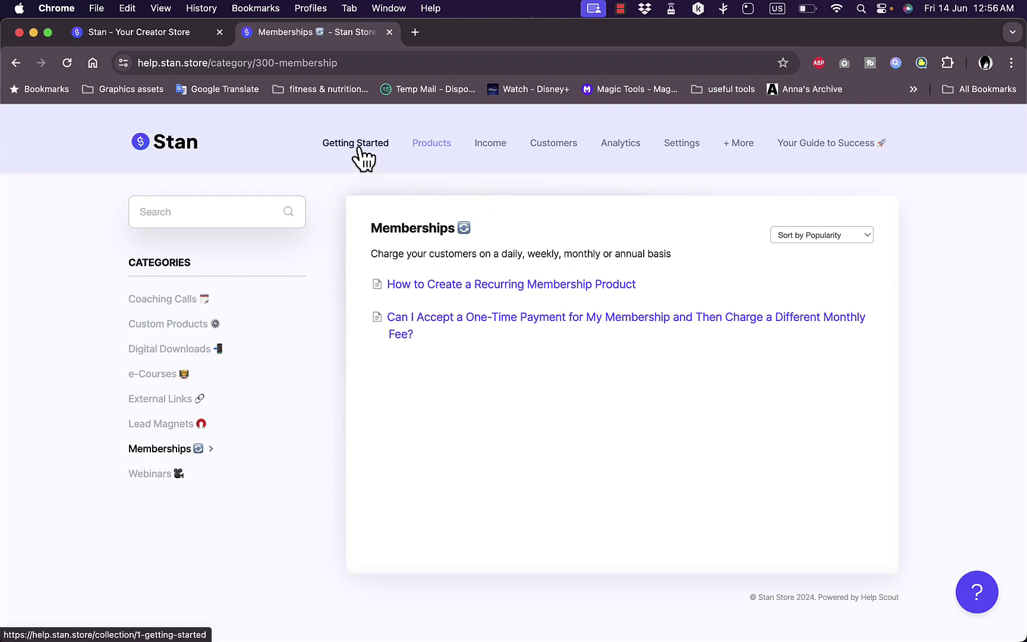